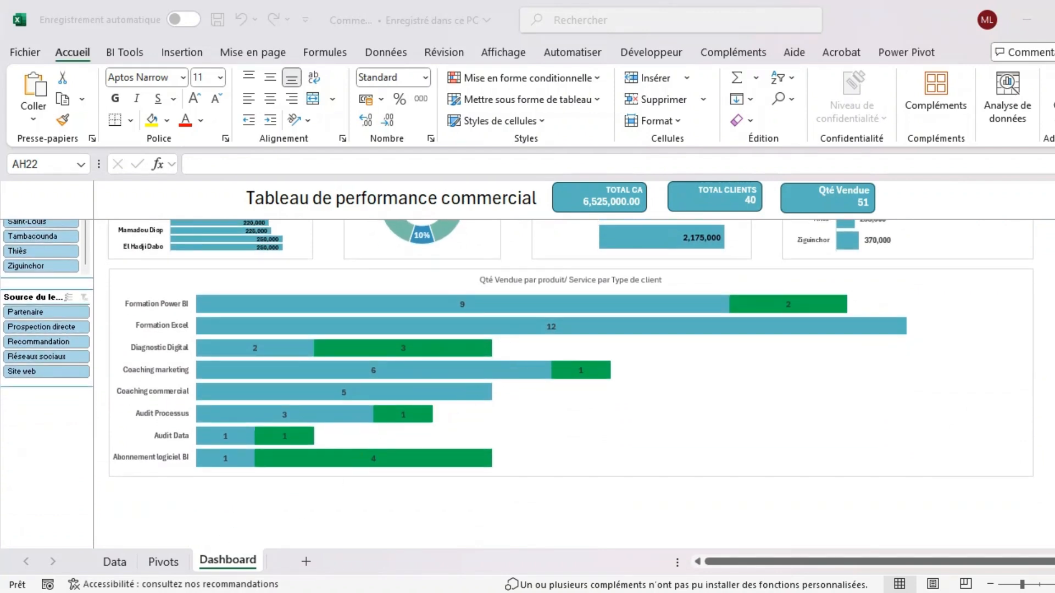
# Examine the sales records and their columns on the Data sheet
pyautogui.click(114, 571)
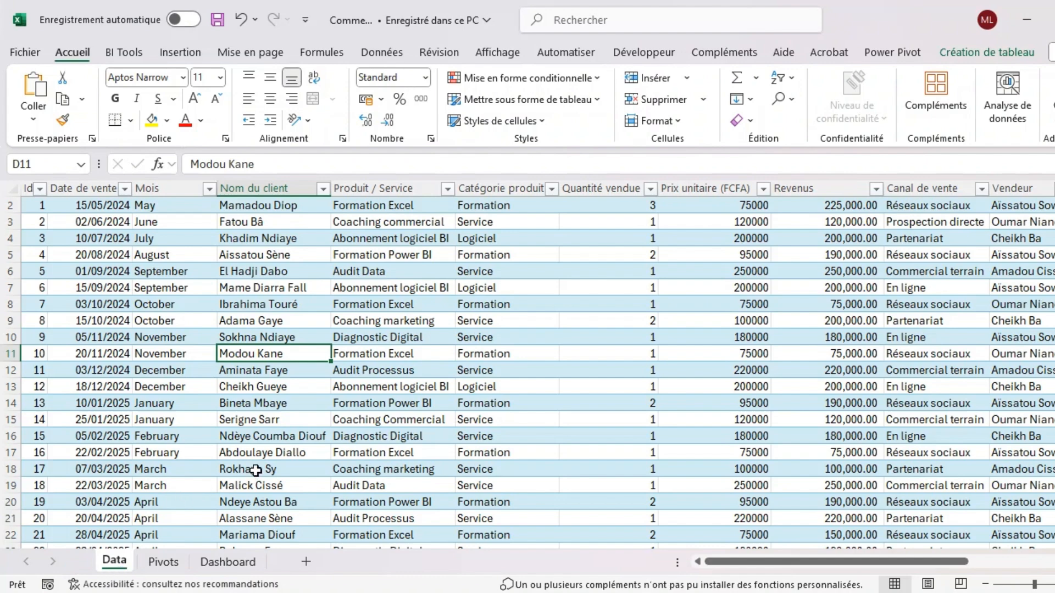
pyautogui.click(246, 573)
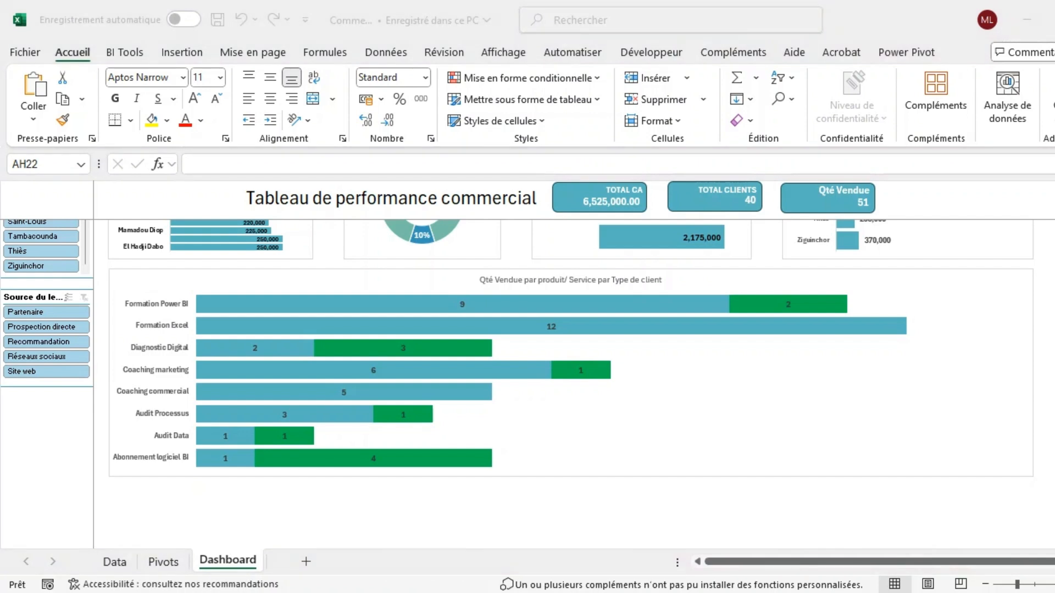
pyautogui.click(119, 566)
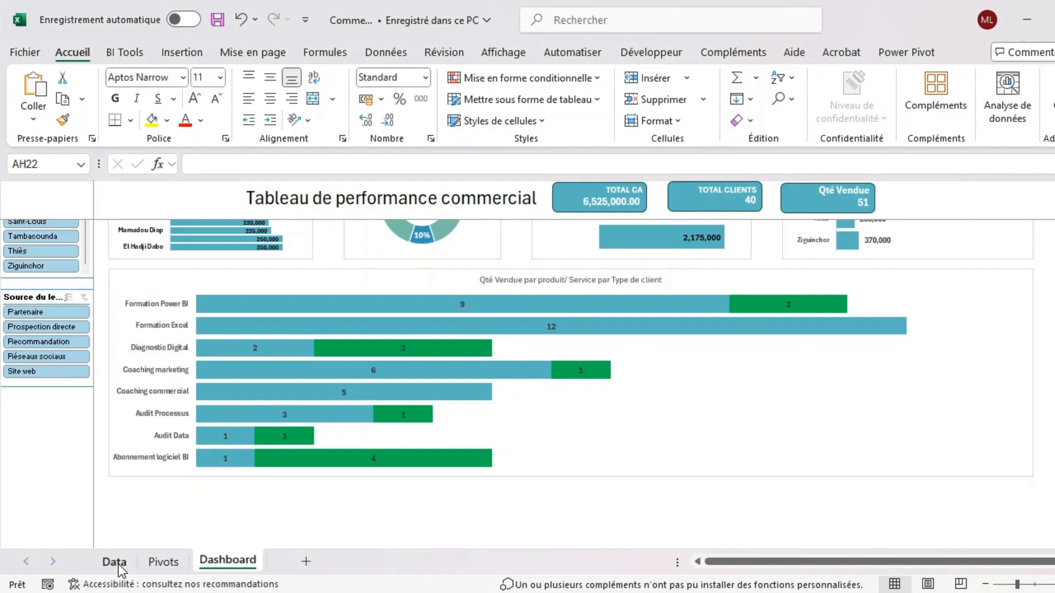
pyautogui.click(118, 566)
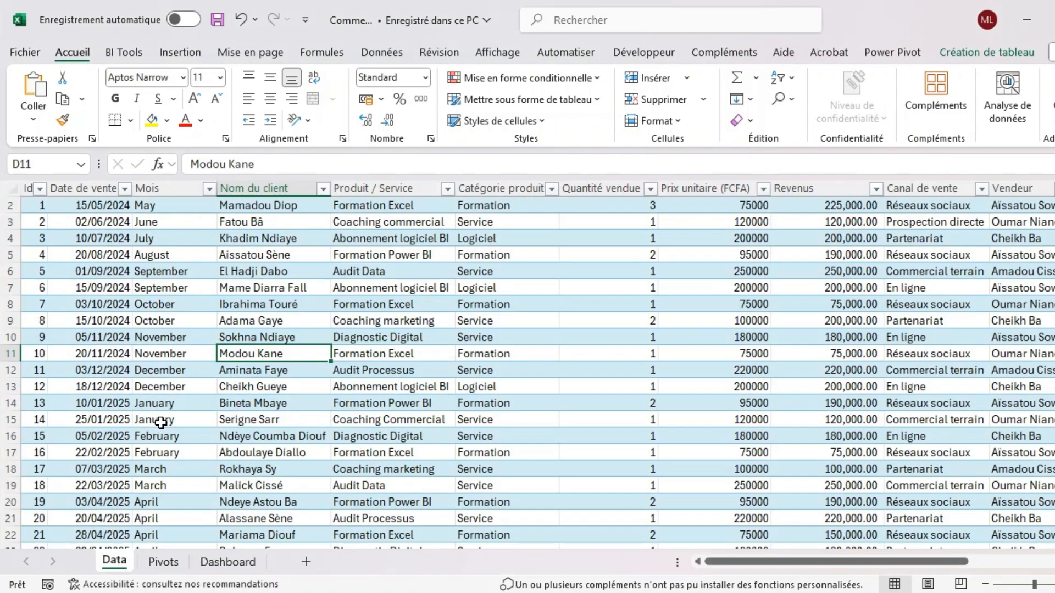
pyautogui.scroll(-2, 161, 422)
pyautogui.scroll(3, 161, 422)
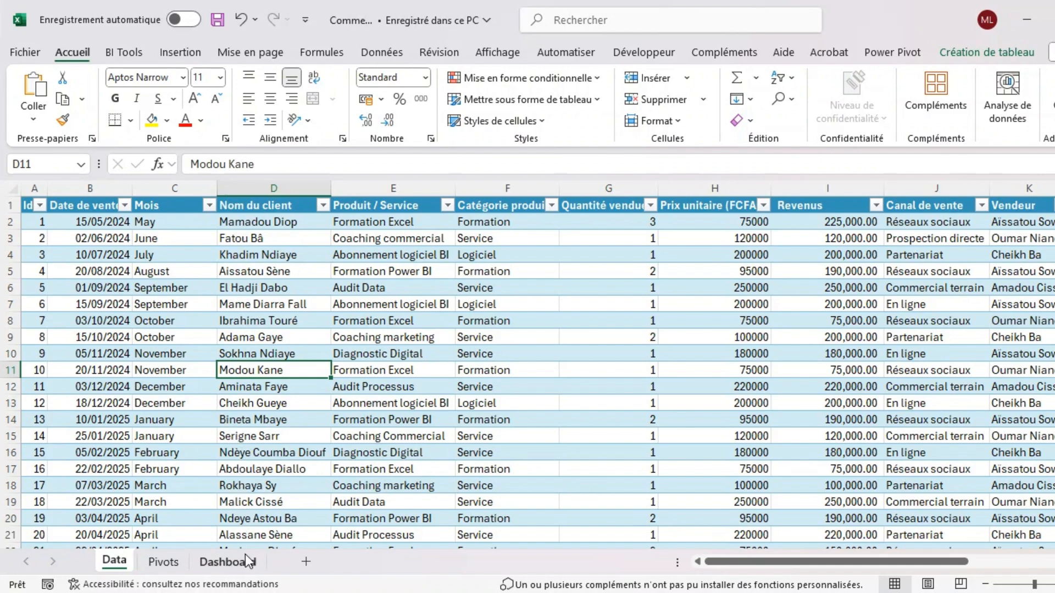
# On the Dashboard sheet, set the seller name labels on the Top Vendeurs chart's axis to black
pyautogui.click(236, 570)
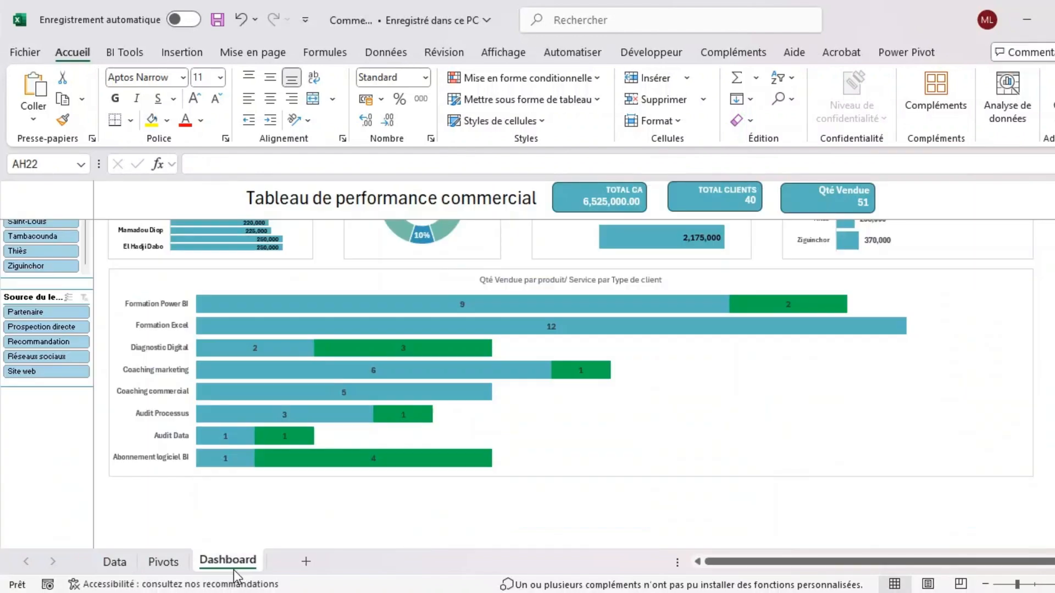
pyautogui.scroll(3, 423, 361)
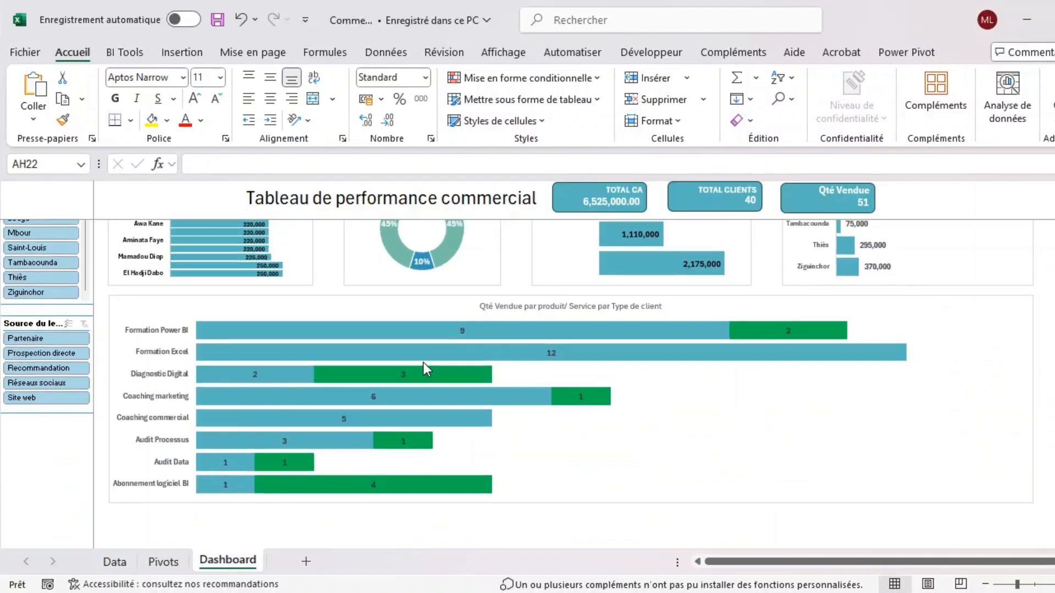
pyautogui.scroll(6, 423, 362)
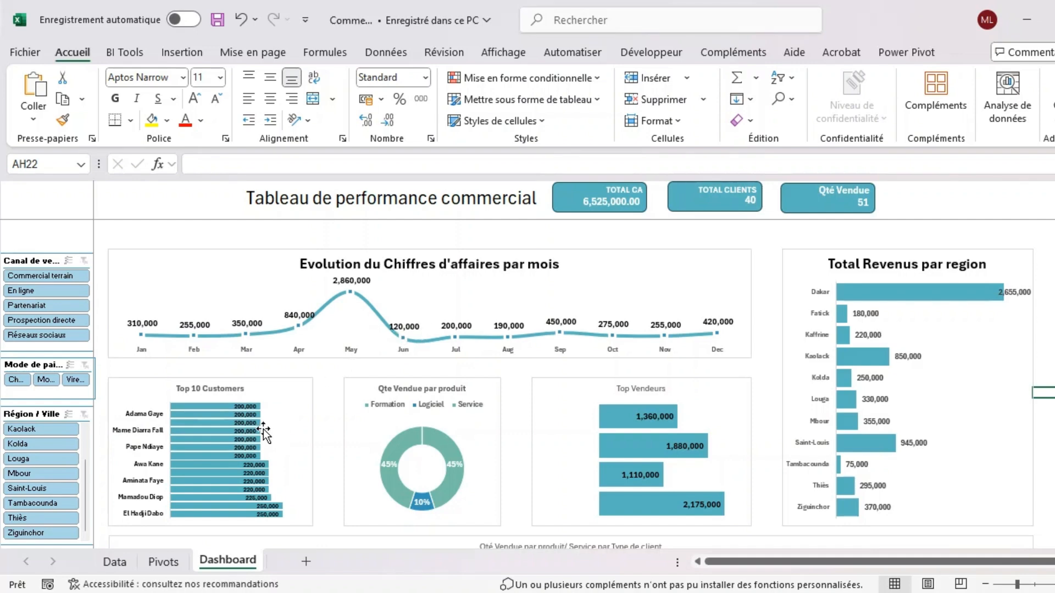
pyautogui.click(588, 421)
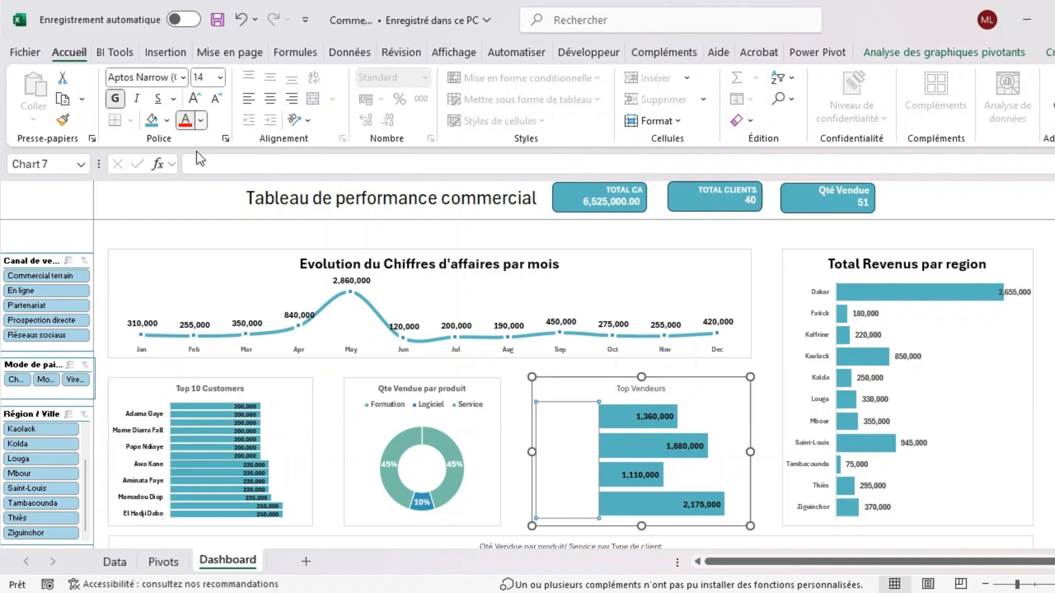
pyautogui.click(193, 177)
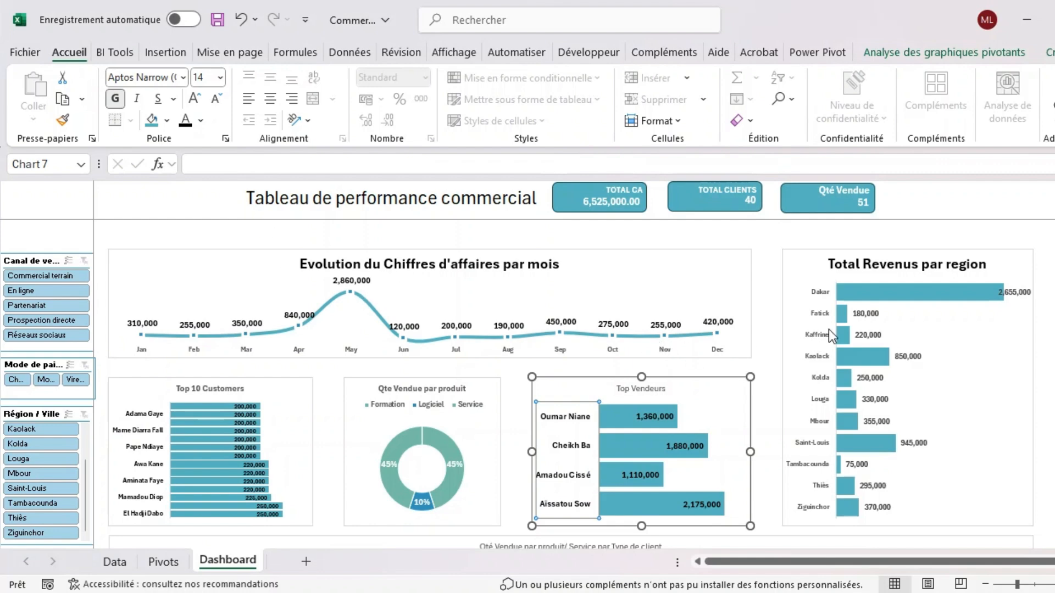
# Examine the dashboard's chart of quantities sold per product by client type and the filter slicers beside the charts
pyautogui.scroll(-3, 828, 329)
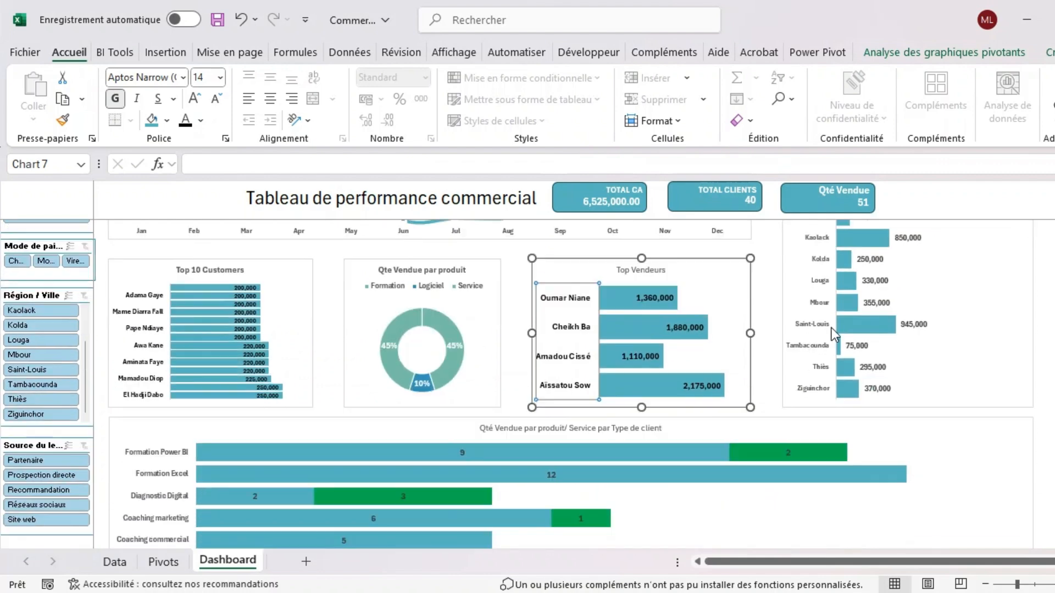
pyautogui.scroll(-1, 831, 327)
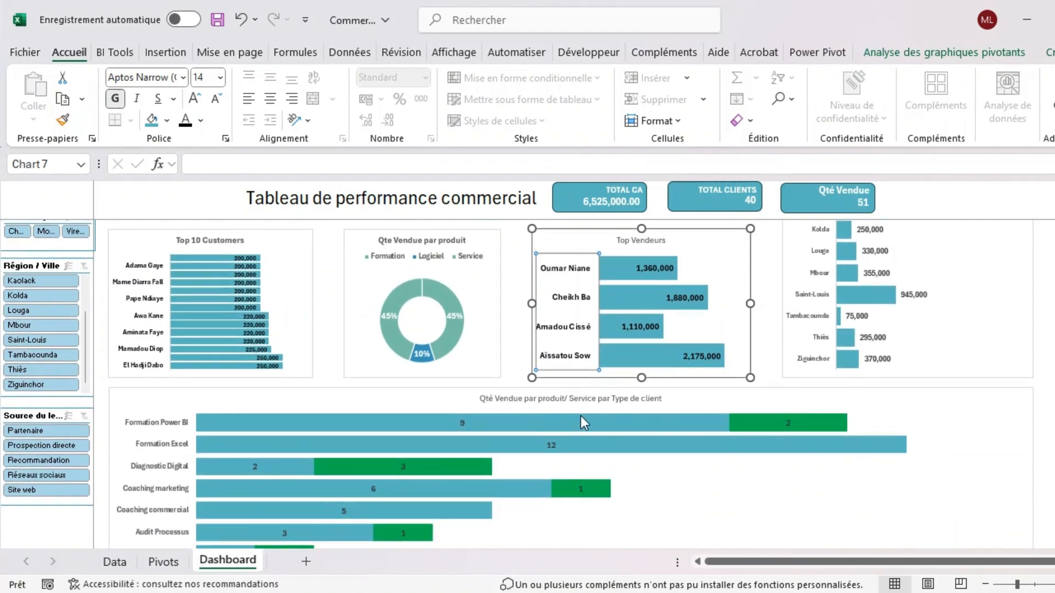
pyautogui.scroll(-1, 605, 422)
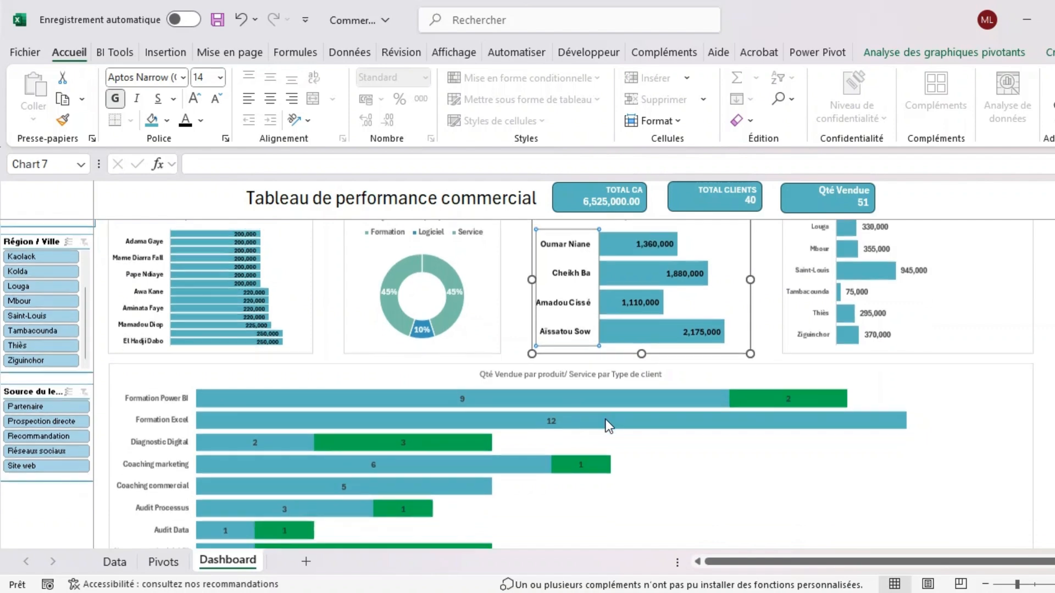
pyautogui.scroll(-1, 606, 422)
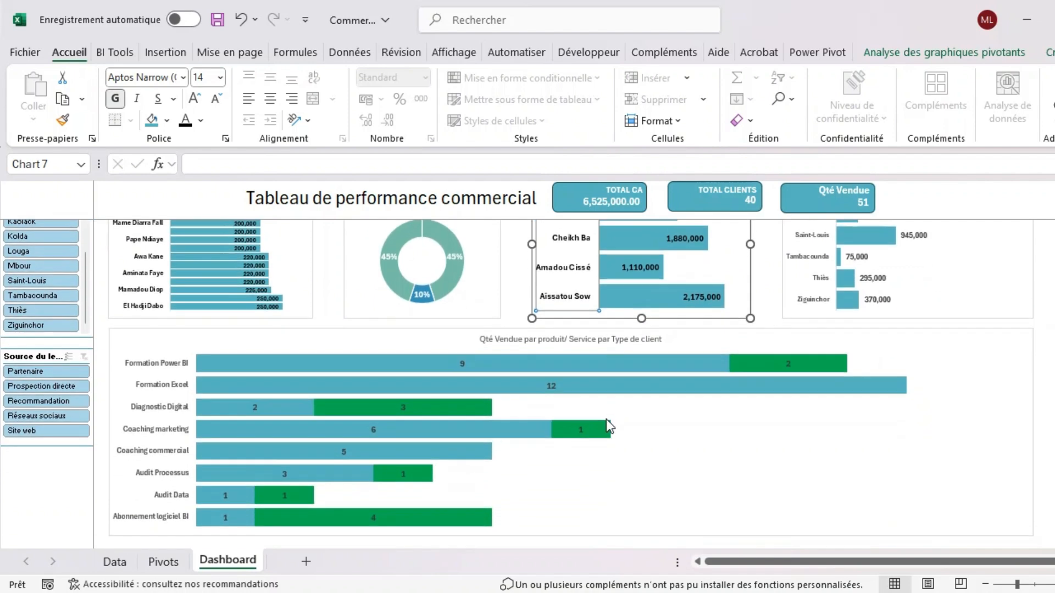
pyautogui.scroll(1, 606, 422)
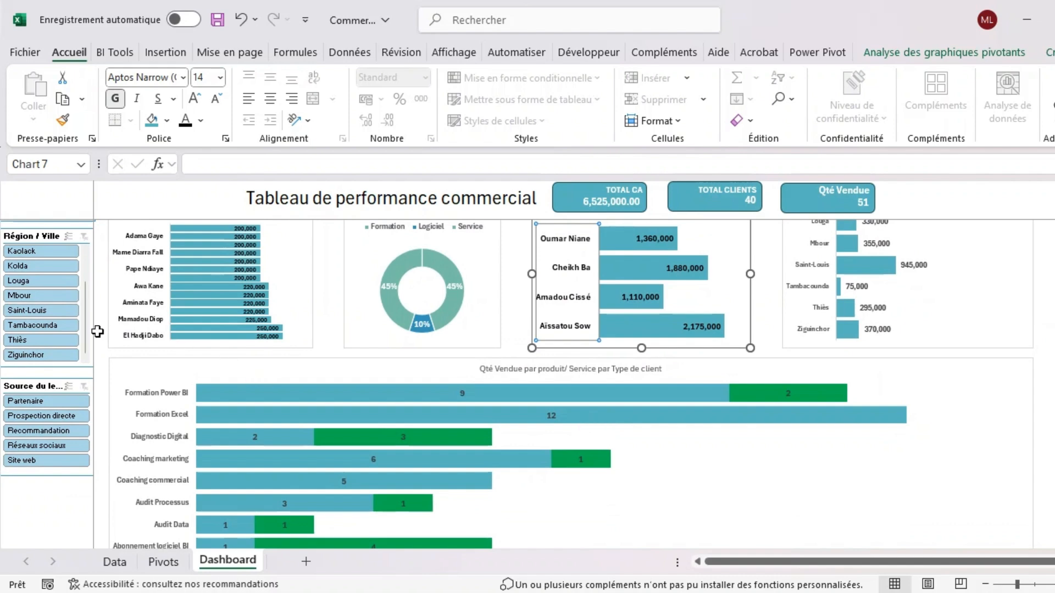
pyautogui.scroll(4, 66, 365)
pyautogui.scroll(2, 60, 351)
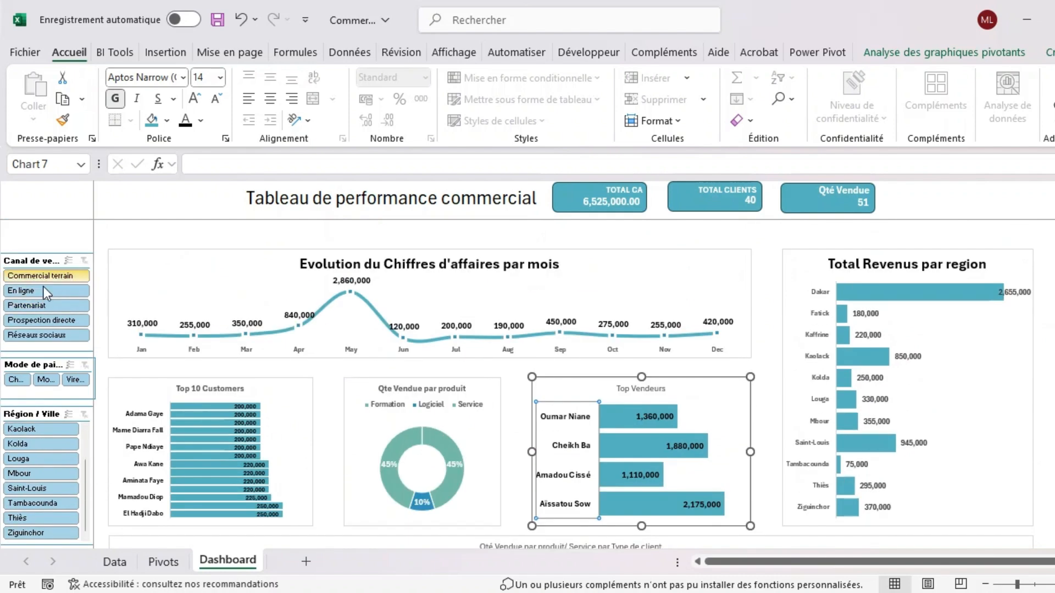
# Test the Région / Ville slicer with Saint-Louis and with Kaolack through Mbour, and clear its filter
pyautogui.click(34, 490)
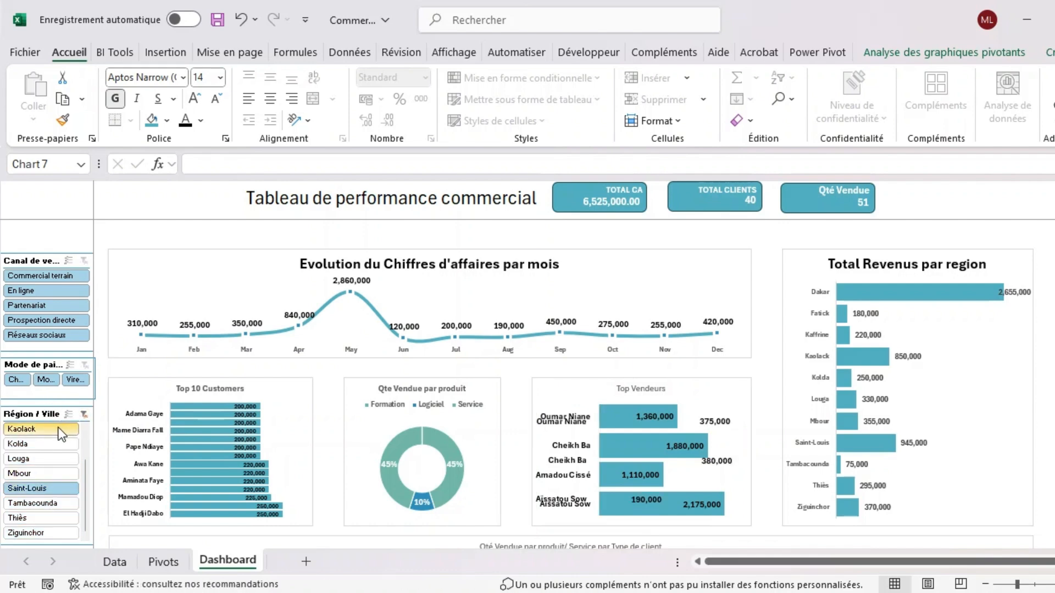
pyautogui.moveTo(60, 433); pyautogui.dragTo(37, 479)
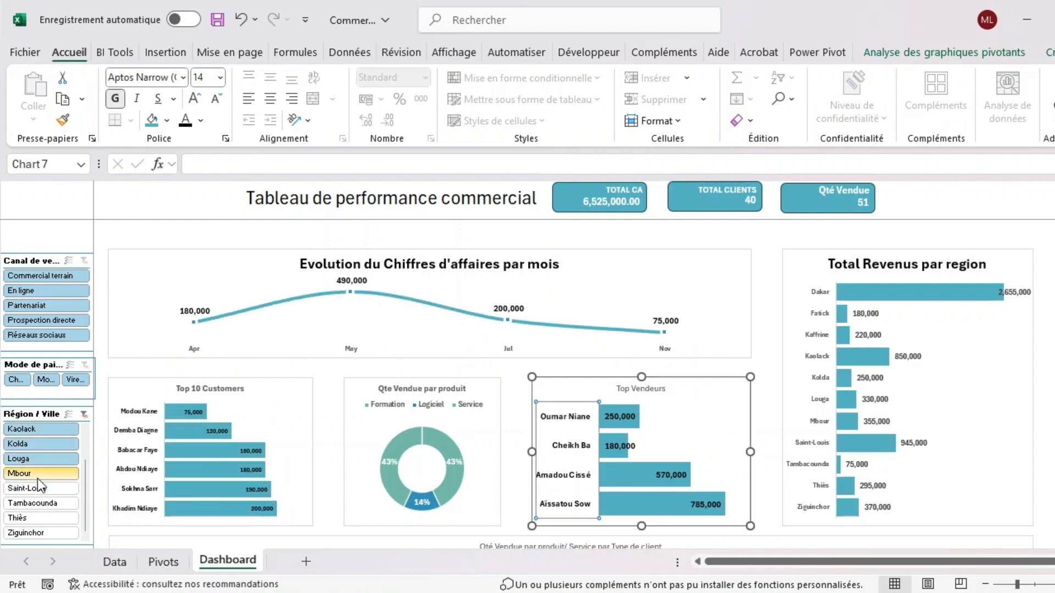
pyautogui.click(84, 415)
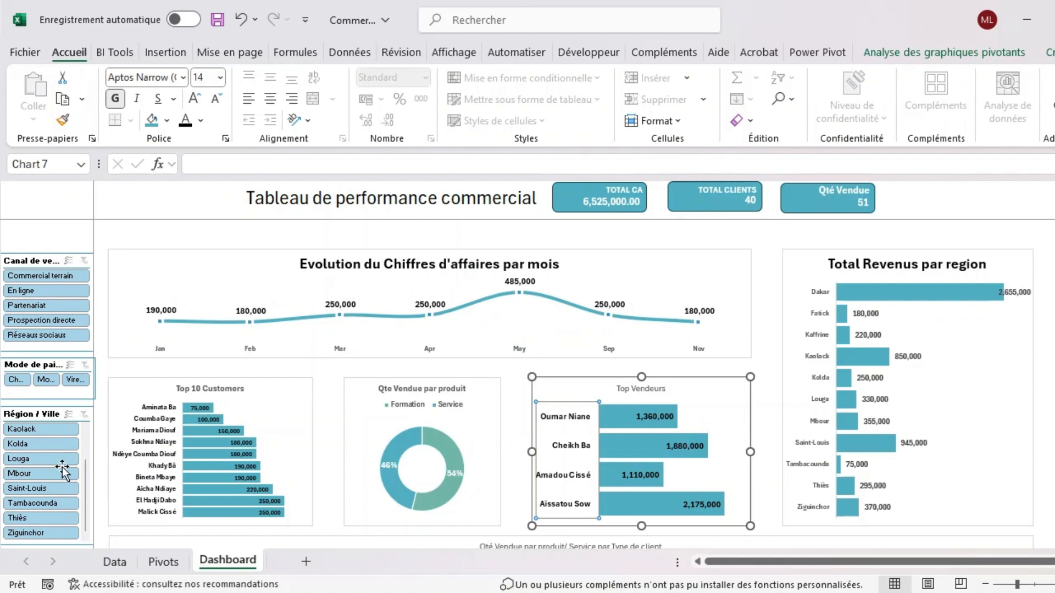
# Review all the dashboard charts, from the monthly revenue trend down to the product quantities
pyautogui.scroll(-1, 57, 482)
pyautogui.scroll(-1, 124, 453)
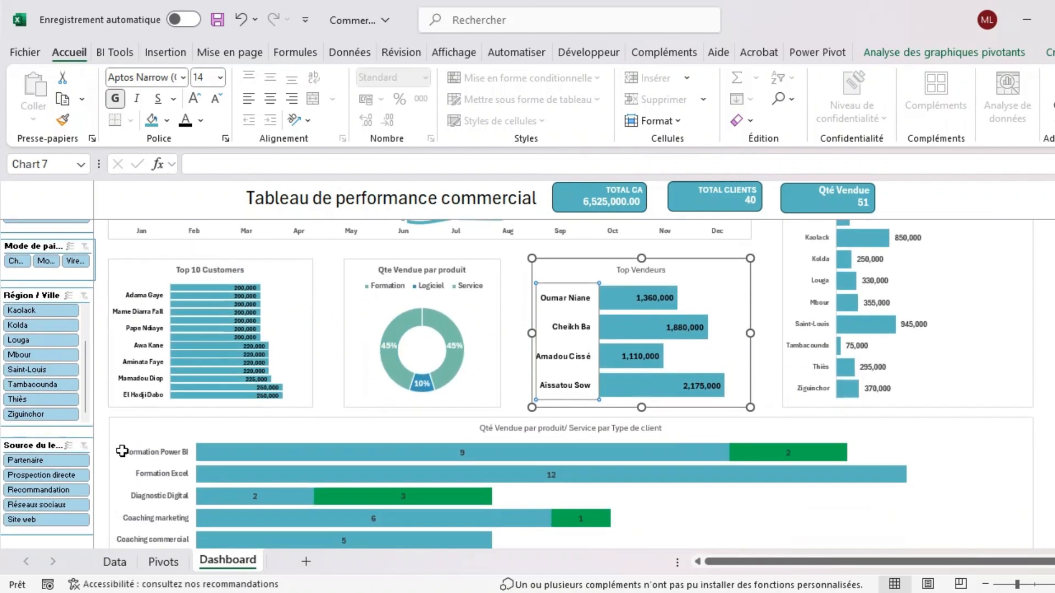
pyautogui.scroll(2, 122, 451)
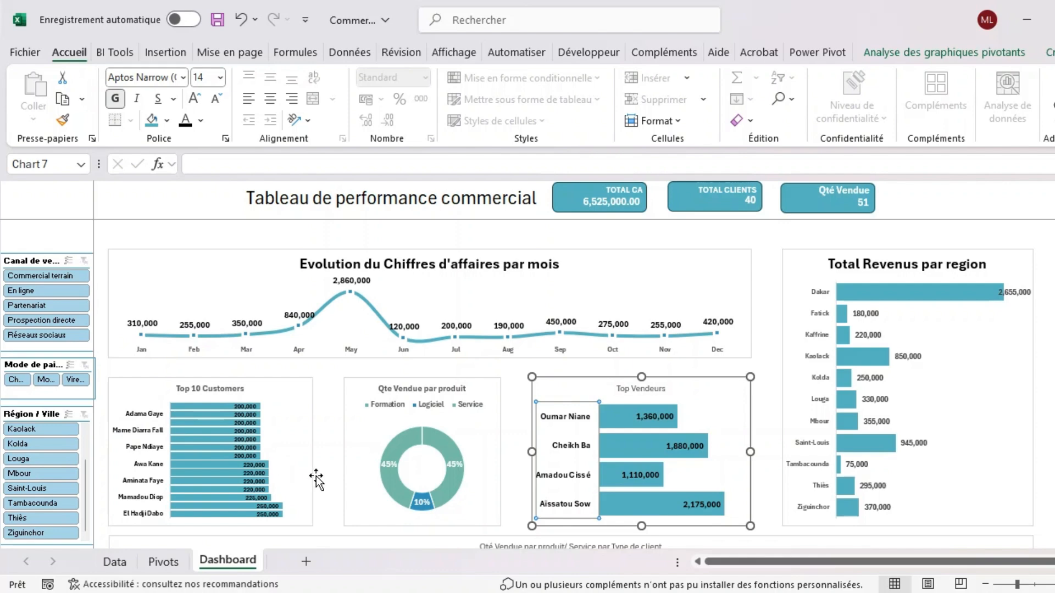
pyautogui.scroll(-6, 385, 467)
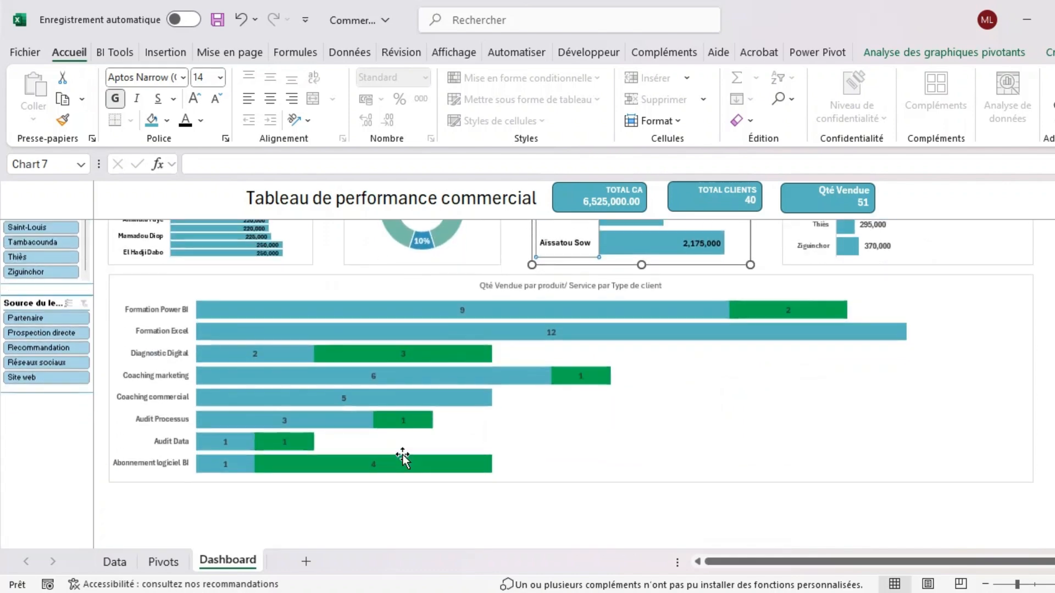
pyautogui.scroll(1, 403, 456)
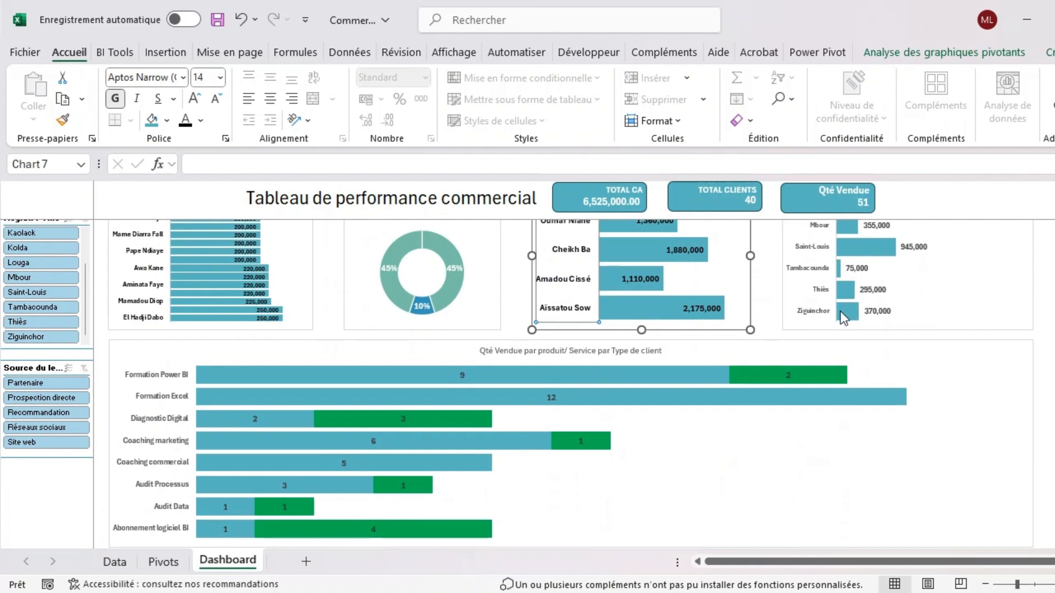
pyautogui.scroll(4, 838, 318)
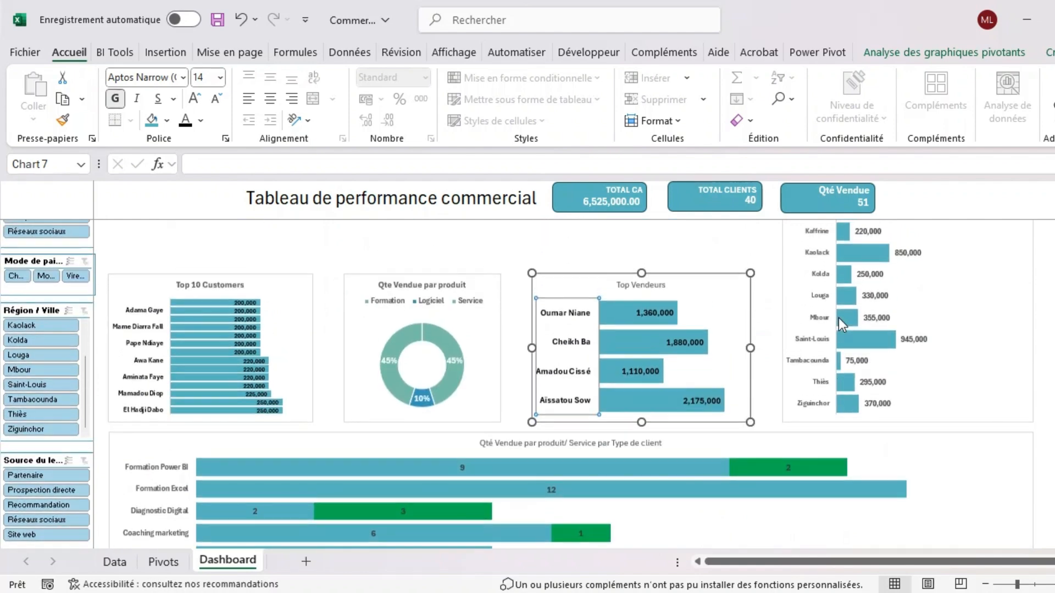
pyautogui.scroll(-1, 838, 317)
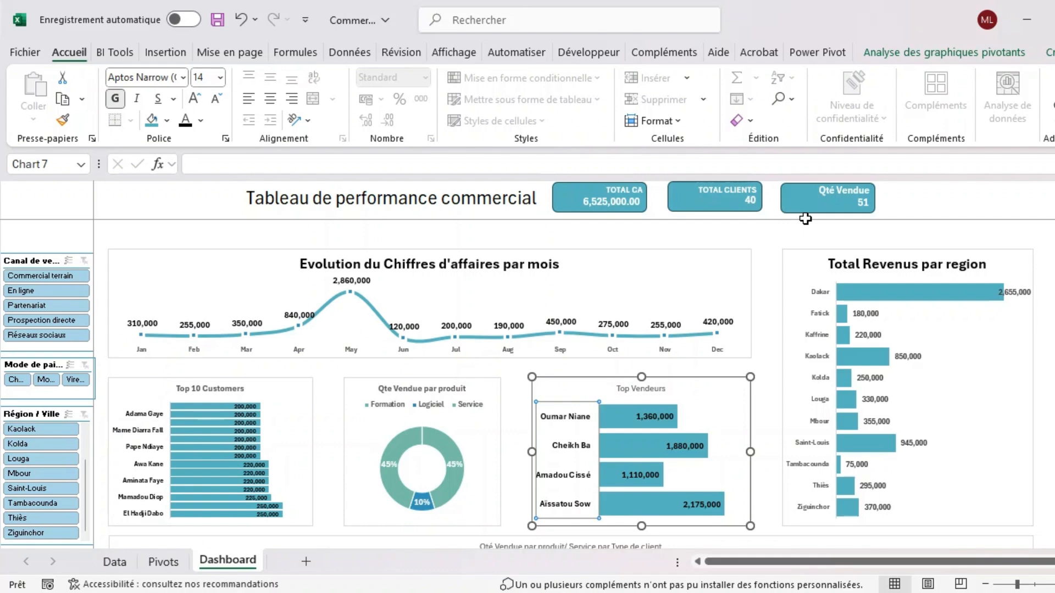
# Copy the title formatting of the Qte Vendue par produit chart onto the Top Vendeurs chart title
pyautogui.click(641, 391)
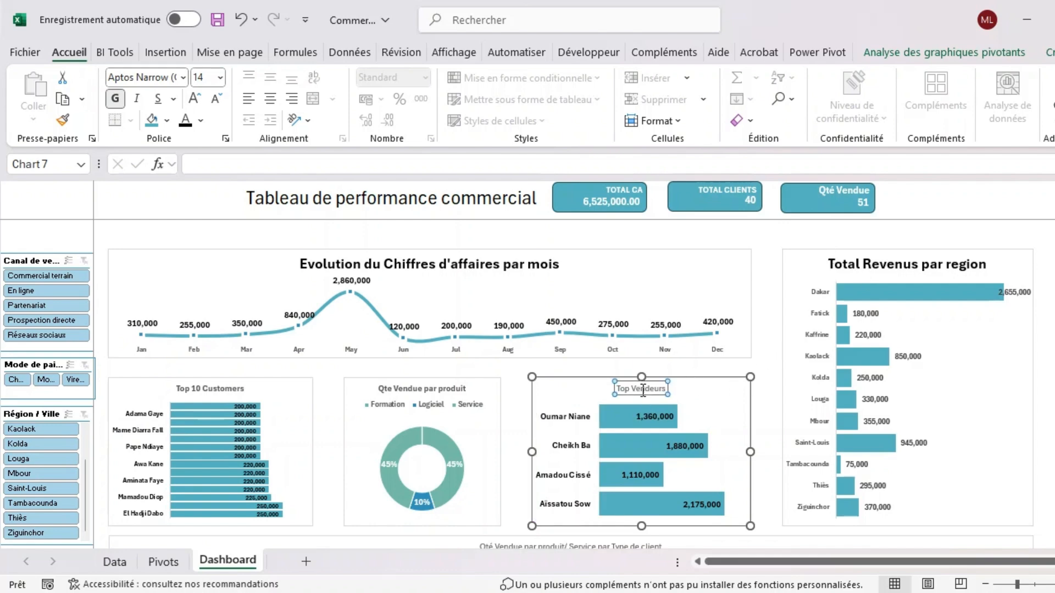
pyautogui.click(421, 388)
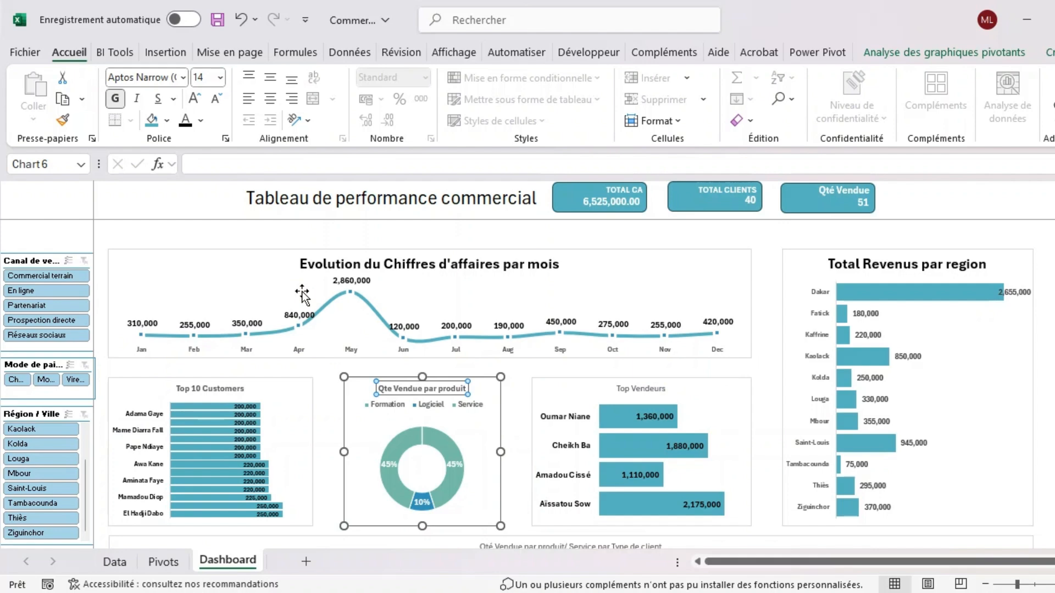
pyautogui.click(62, 120)
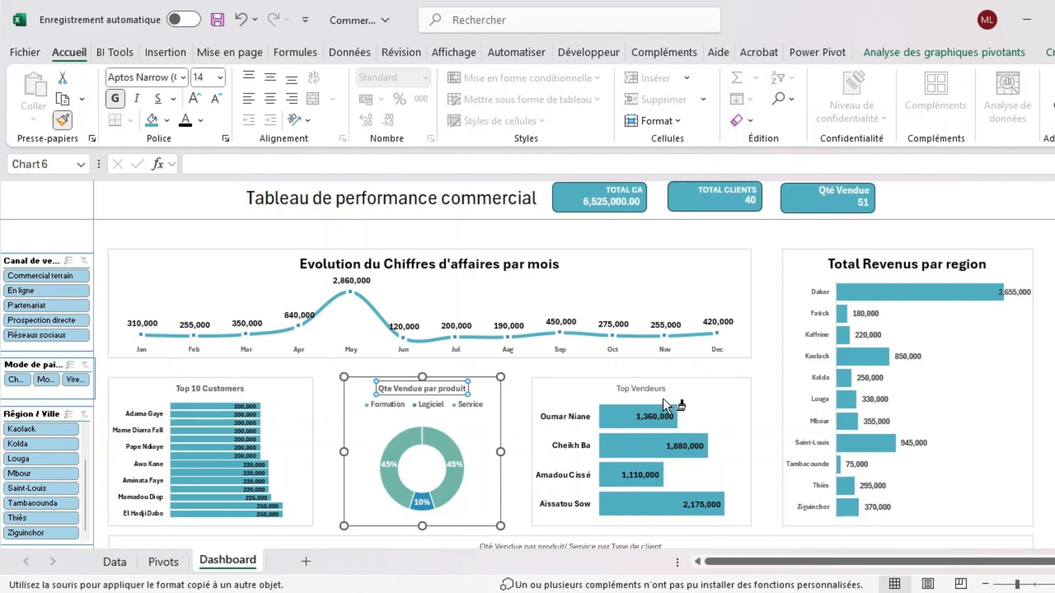
pyautogui.click(645, 390)
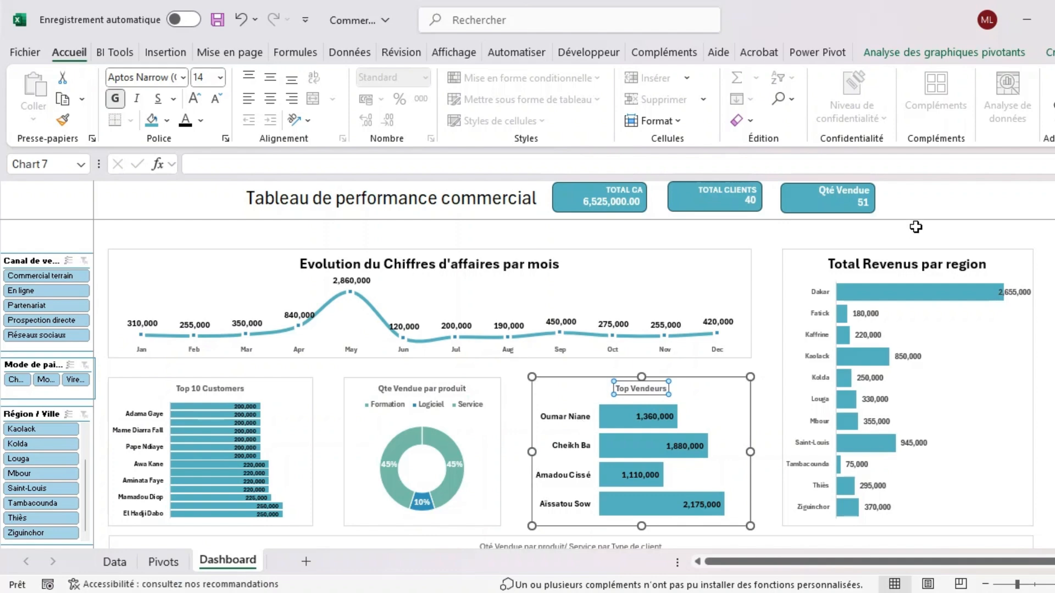
pyautogui.click(1044, 246)
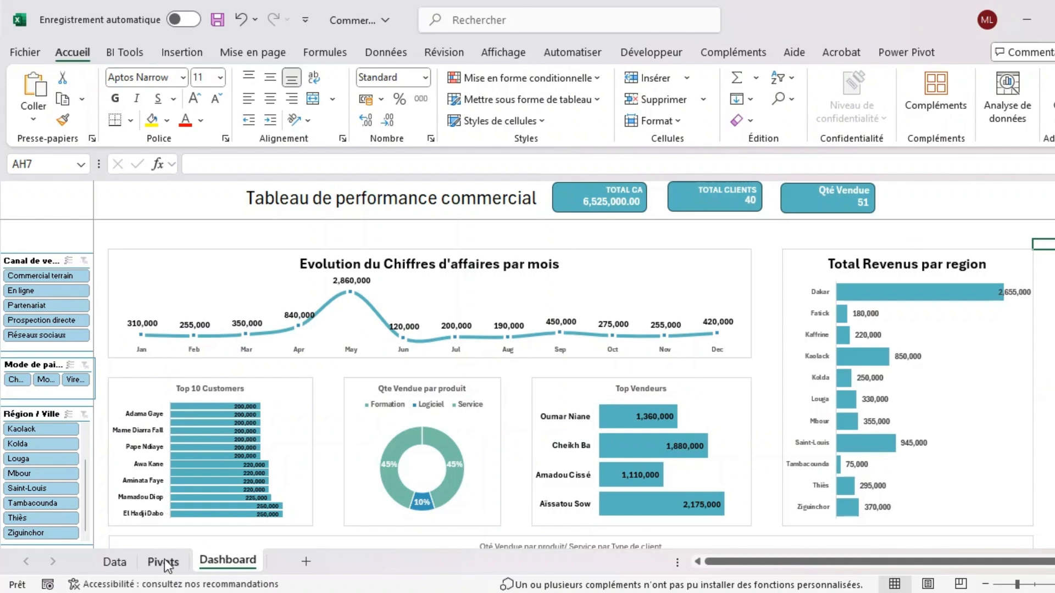
# Examine the source table on the Data sheet and the pivot tables on the Pivots sheet that feed the dashboard
pyautogui.click(115, 562)
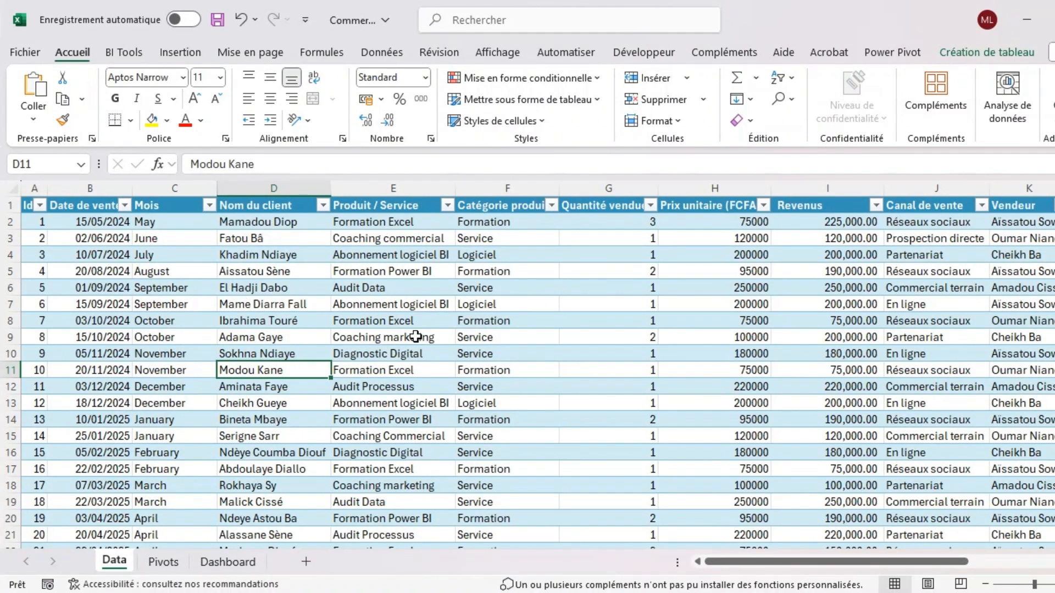
pyautogui.click(163, 562)
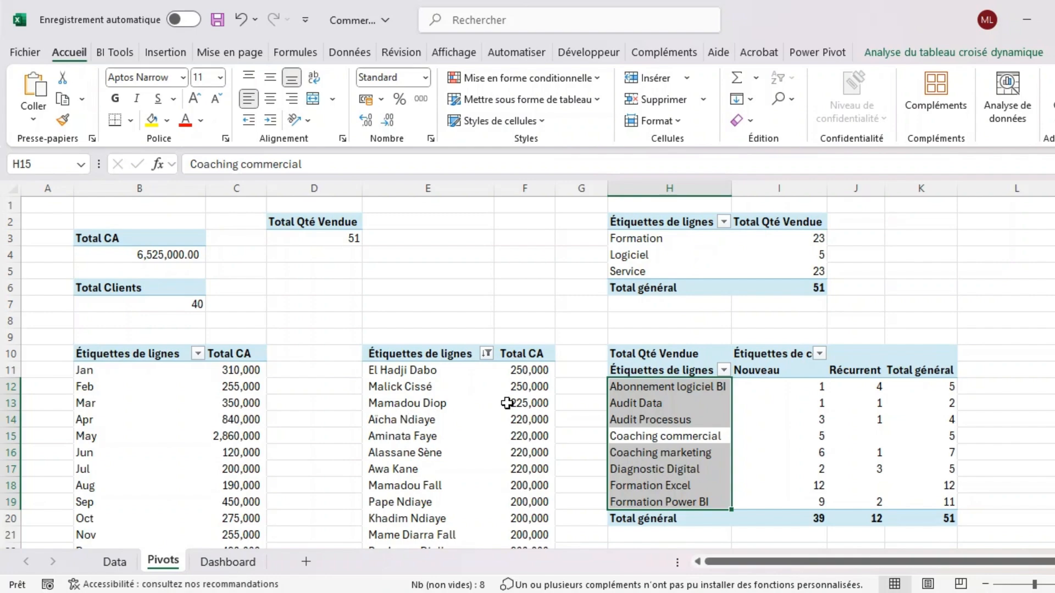
pyautogui.scroll(-1, 508, 403)
pyautogui.scroll(-6, 509, 403)
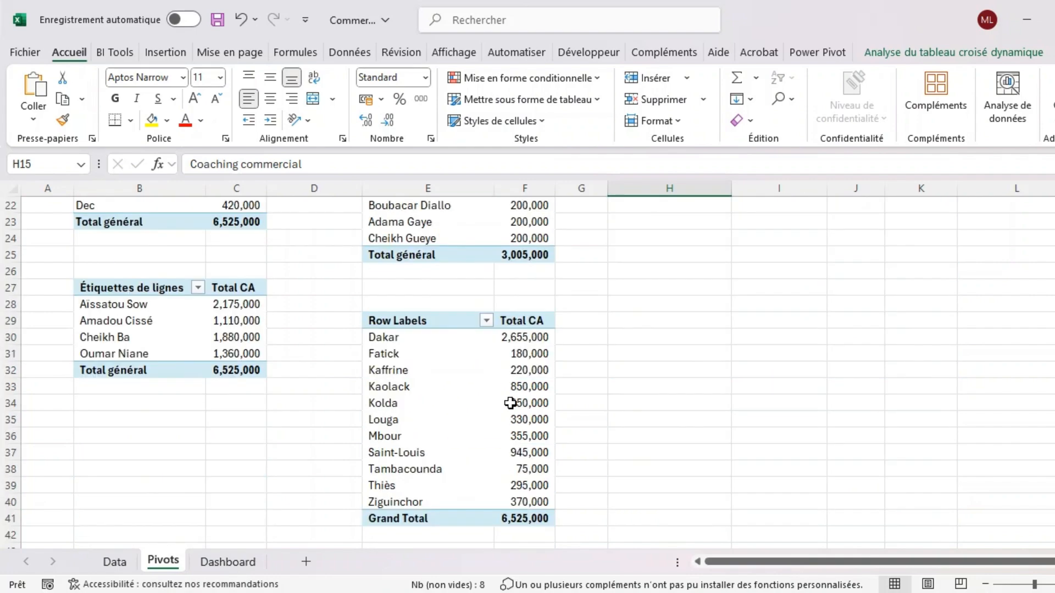
pyautogui.scroll(7, 510, 404)
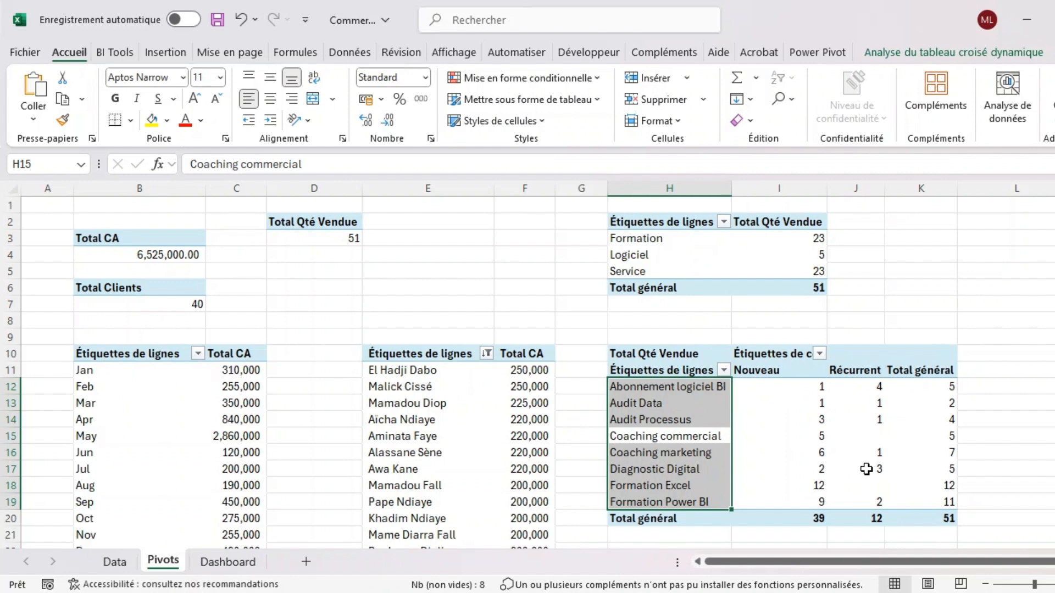
pyautogui.scroll(-1, 866, 469)
pyautogui.scroll(-2, 866, 469)
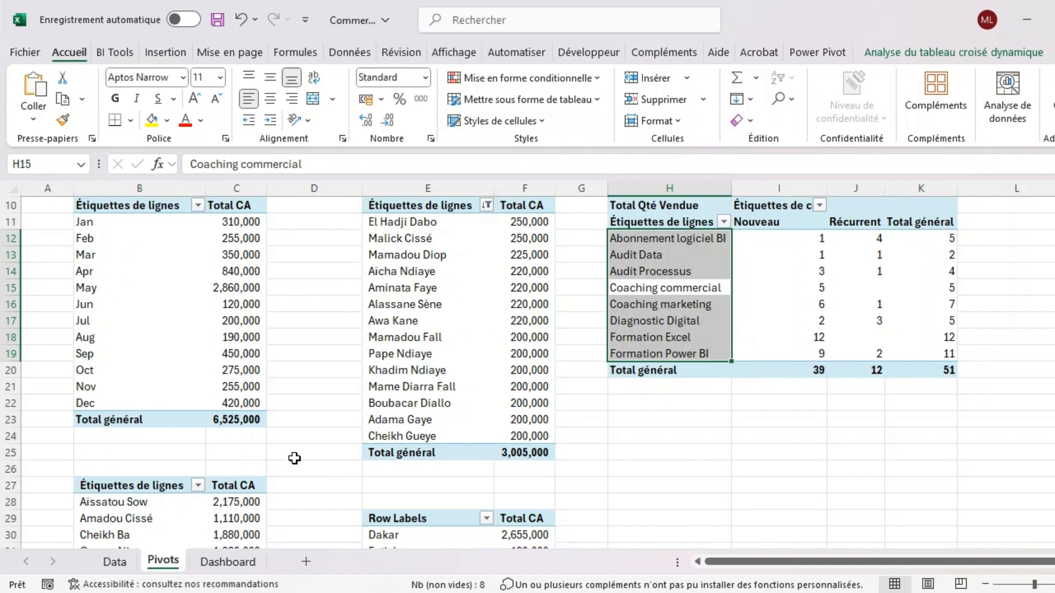
# Review the charts on the Dashboard sheet, down to the quantities by product and client type
pyautogui.click(238, 568)
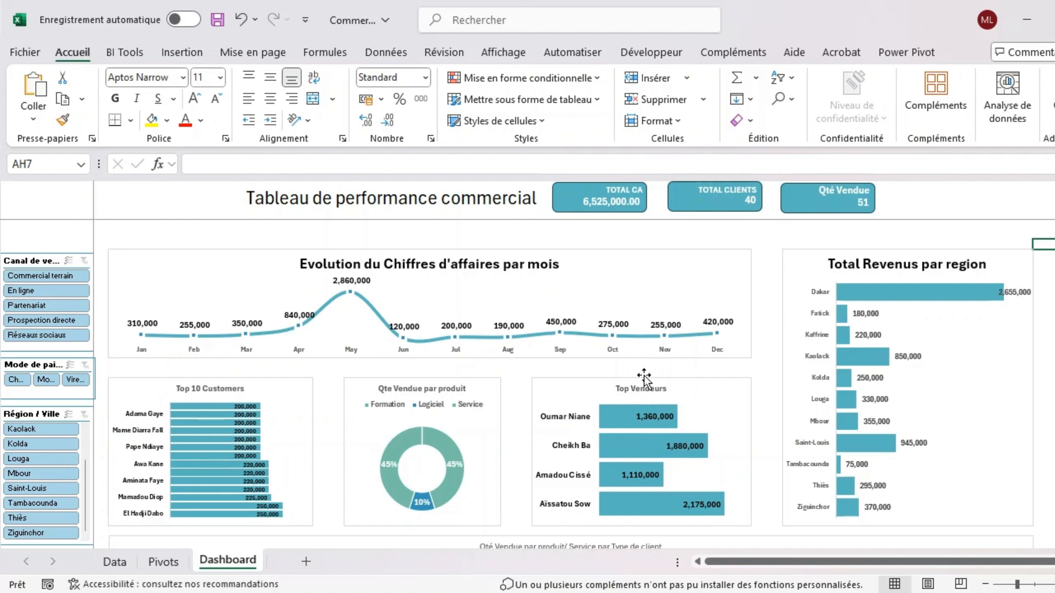
pyautogui.scroll(-3, 532, 519)
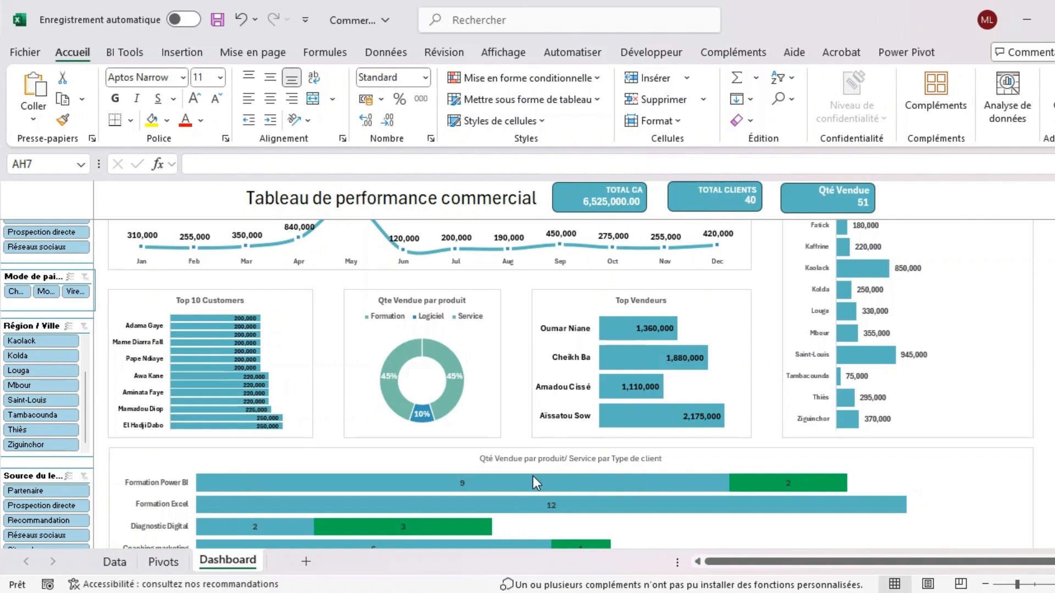
pyautogui.scroll(3, 532, 483)
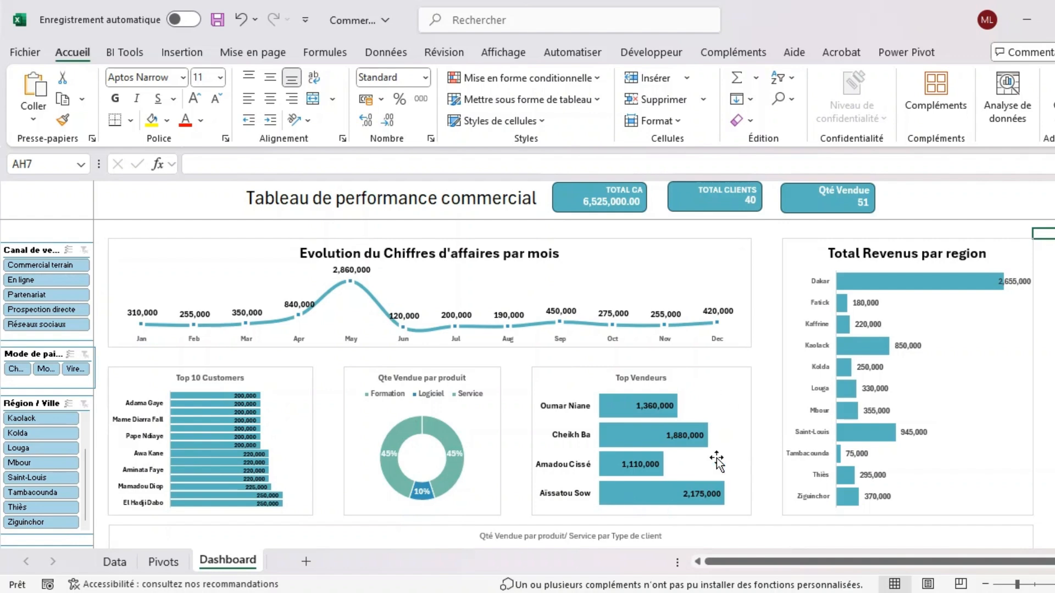
# Copy the monthly Total CA pivot table on the Pivots sheet and paste the duplicate at cell H23
pyautogui.click(175, 559)
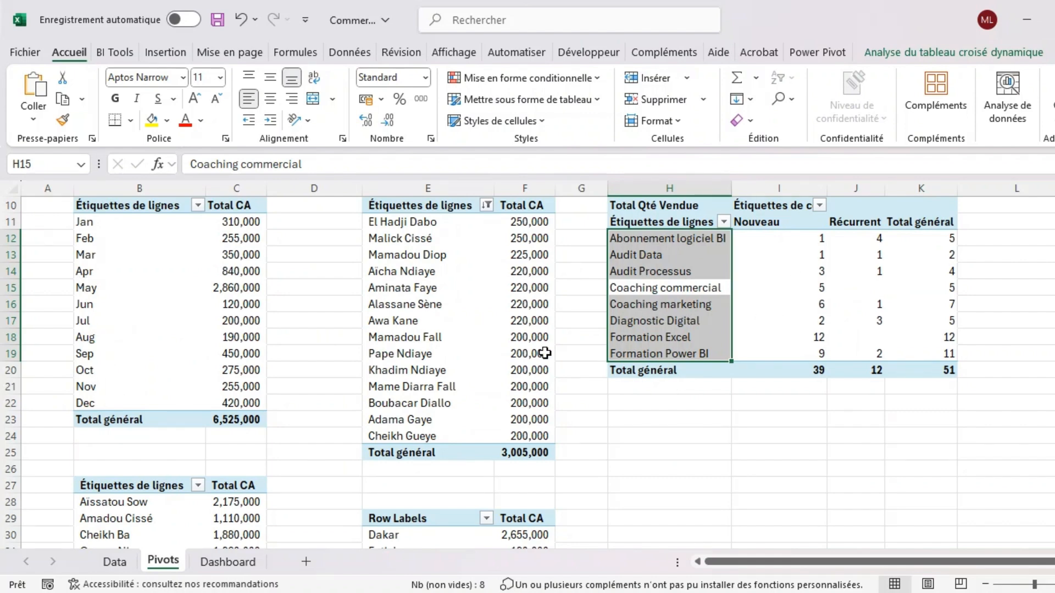
pyautogui.scroll(2, 544, 354)
pyautogui.moveTo(108, 303); pyautogui.dragTo(251, 502)
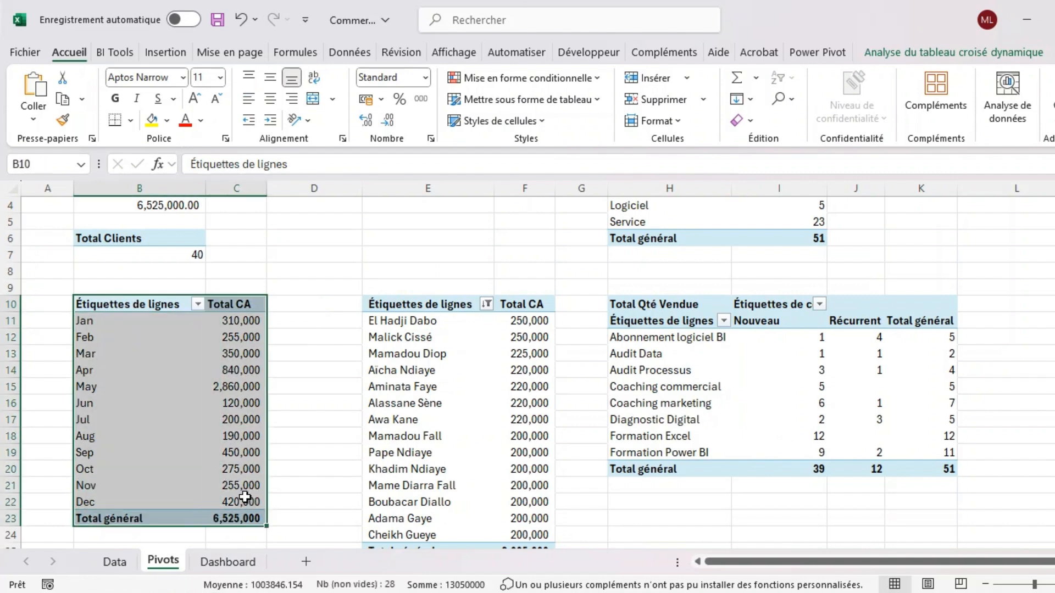
pyautogui.hotkey('ctrl', 'c')
pyautogui.click(712, 521)
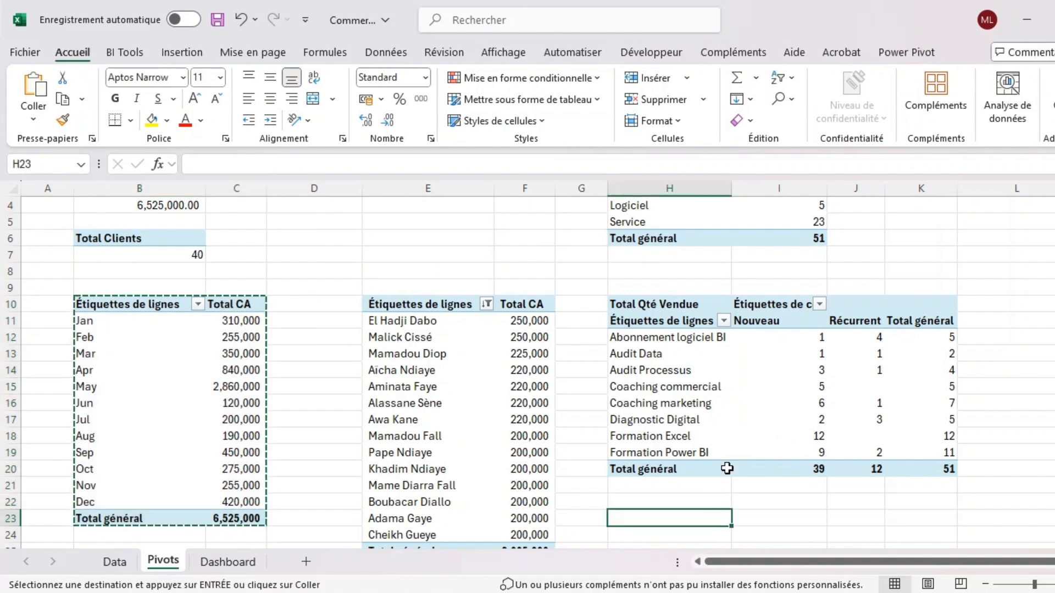
pyautogui.scroll(-3, 730, 469)
pyautogui.scroll(-4, 729, 468)
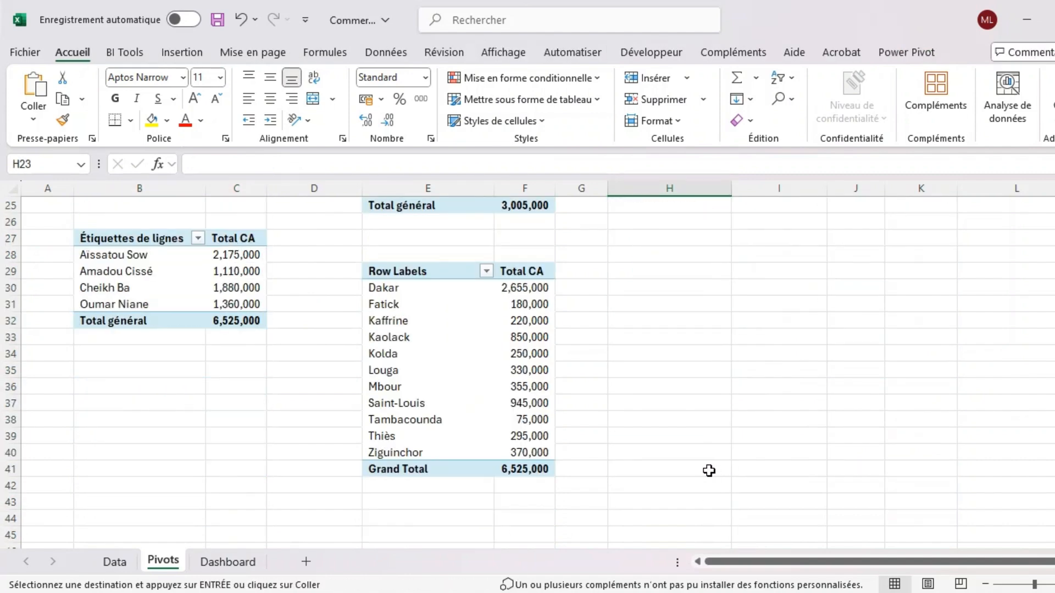
pyautogui.hotkey('ctrl', 'v')
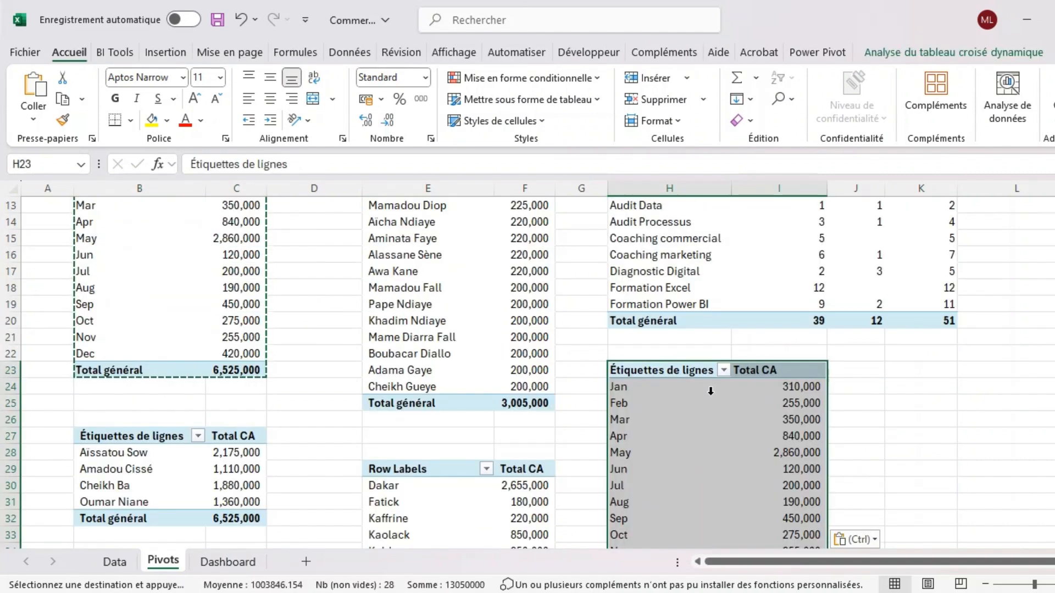
# Replace the revenue value with Quantité vendue in the duplicated monthly pivot table
pyautogui.click(932, 56)
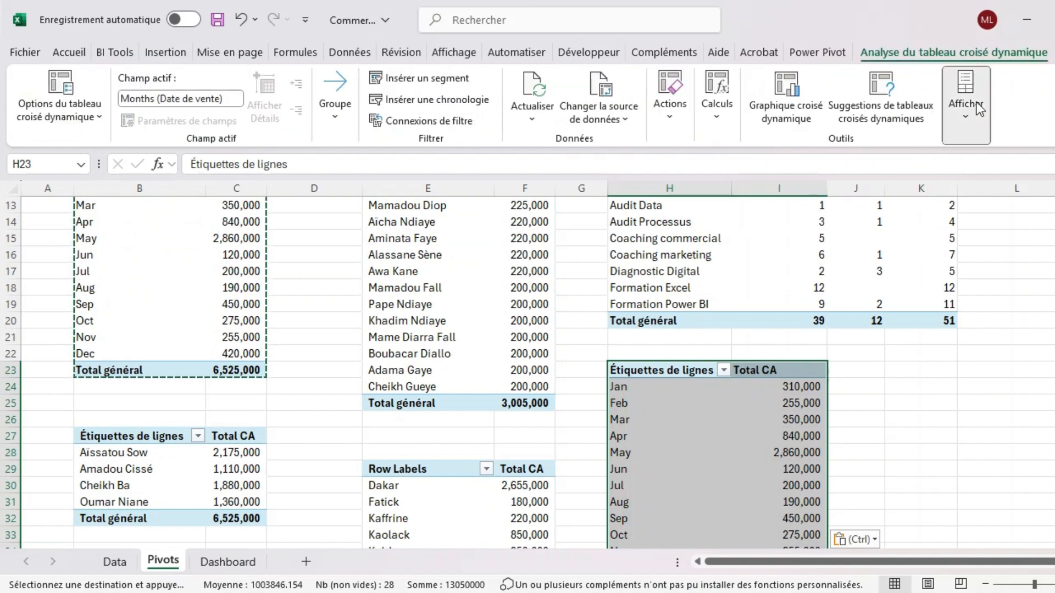
pyautogui.click(964, 167)
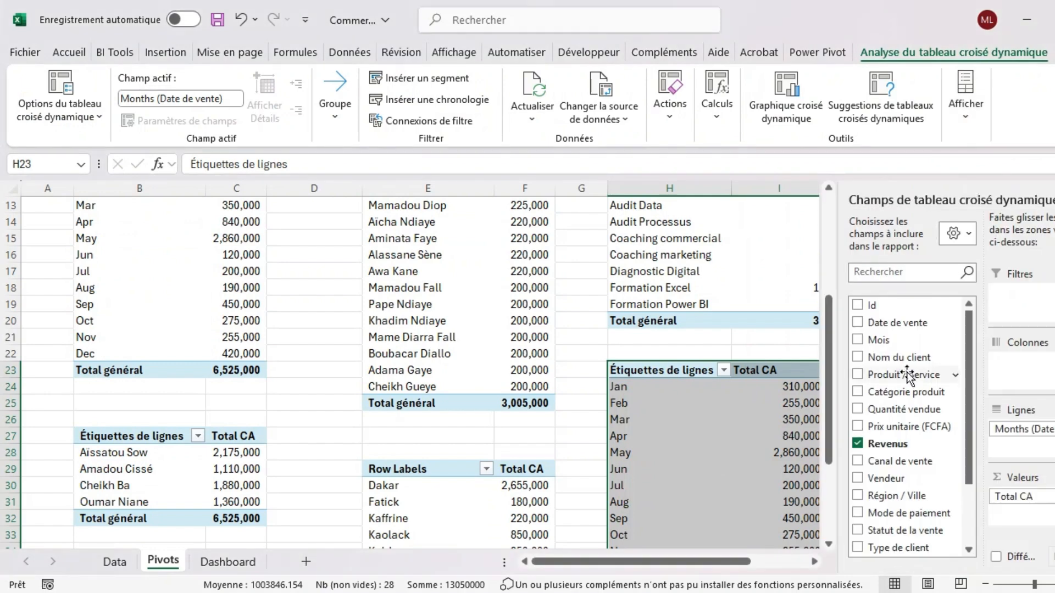
pyautogui.moveTo(1037, 498)
pyautogui.mouseDown()
pyautogui.moveTo(860, 426)
pyautogui.moveTo(939, 440)
pyautogui.moveTo(1044, 505)
pyautogui.moveTo(1027, 497)
pyautogui.mouseUp()
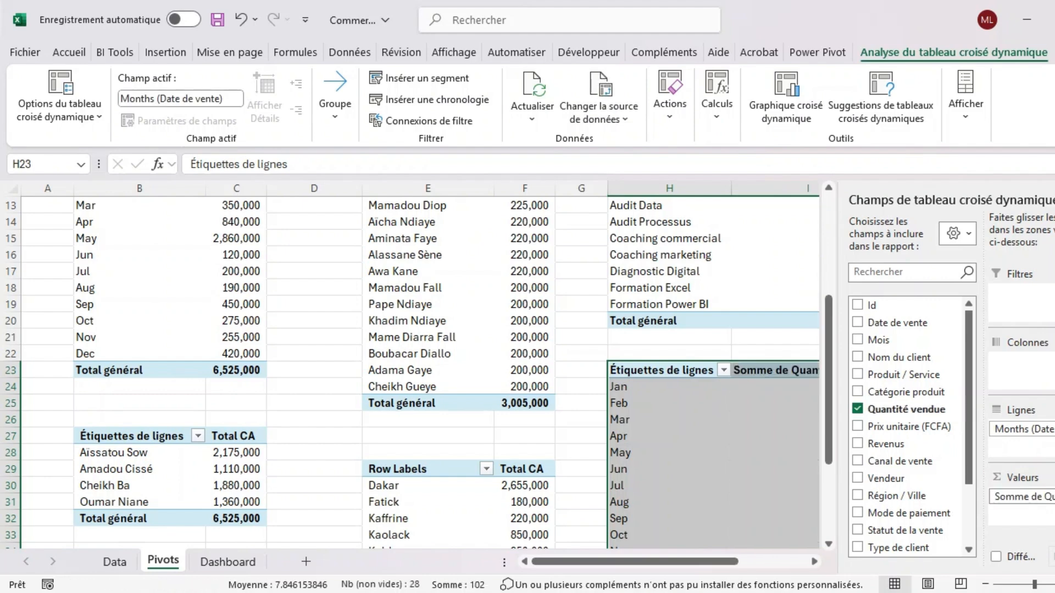
# Rename the value heading in I23 as "Total Quantité vendue"
pyautogui.click(769, 370)
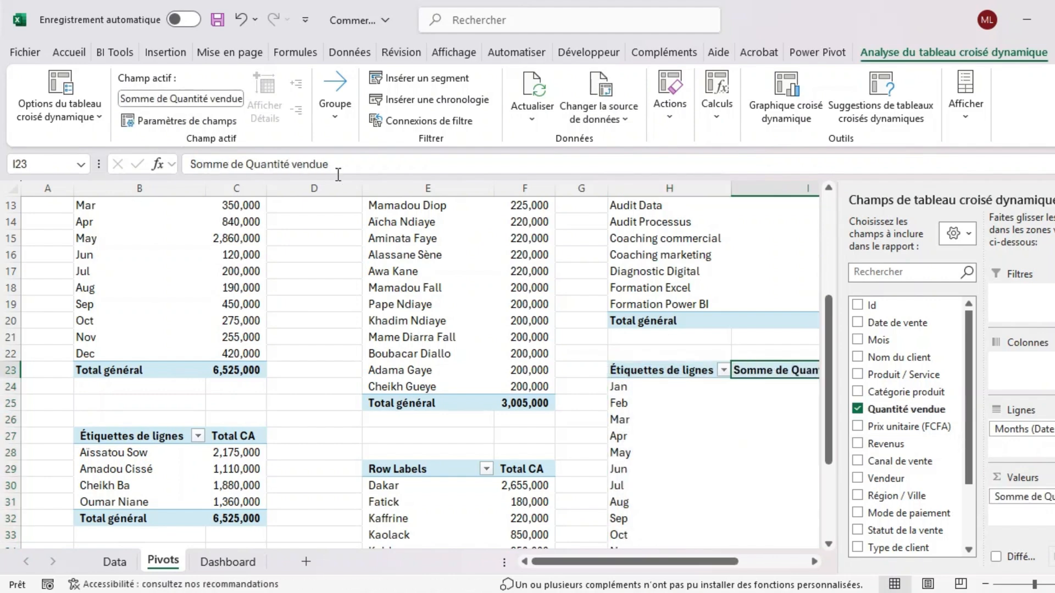
pyautogui.click(249, 168)
pyautogui.press('BackSpace')
pyautogui.press('BackSpace')
pyautogui.press('BackSpace')
pyautogui.press('BackSpace')
pyautogui.press('BackSpace')
pyautogui.press('BackSpace')
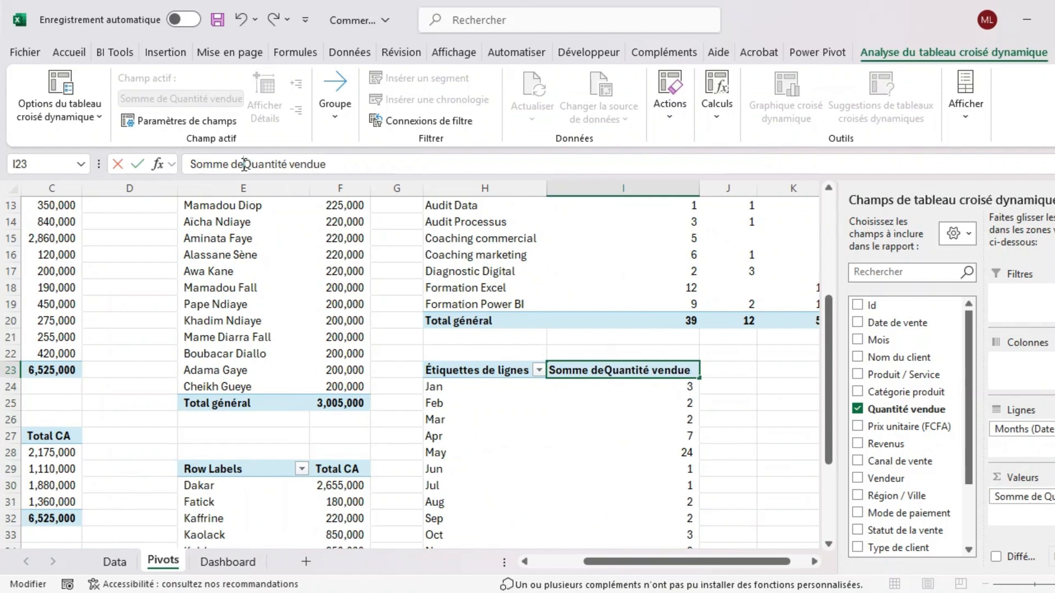
pyautogui.press('BackSpace')
pyautogui.press('BackSpace')
pyautogui.press('BackSpace')
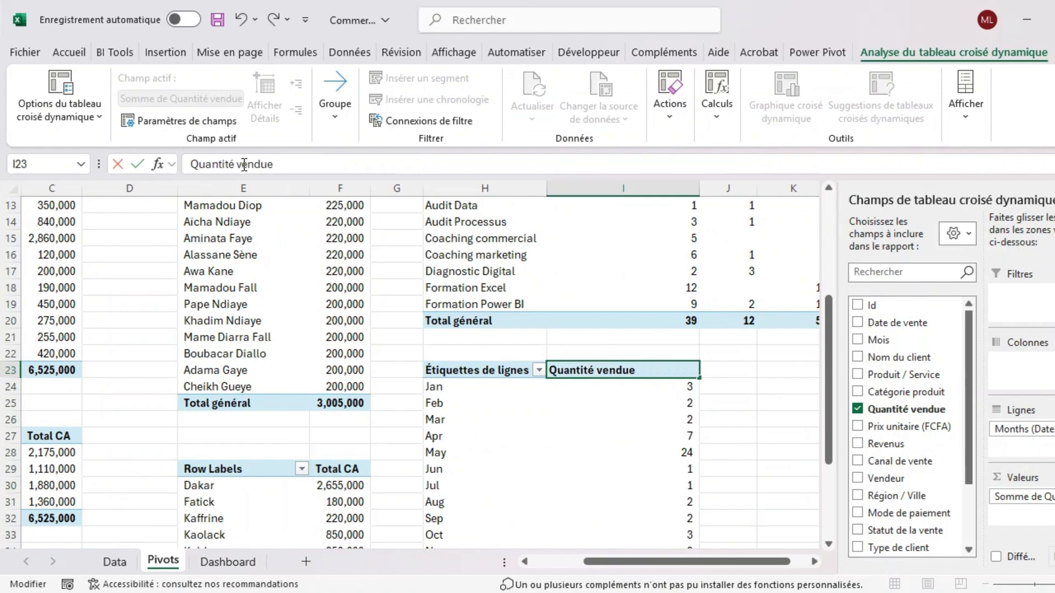
pyautogui.write('Total')
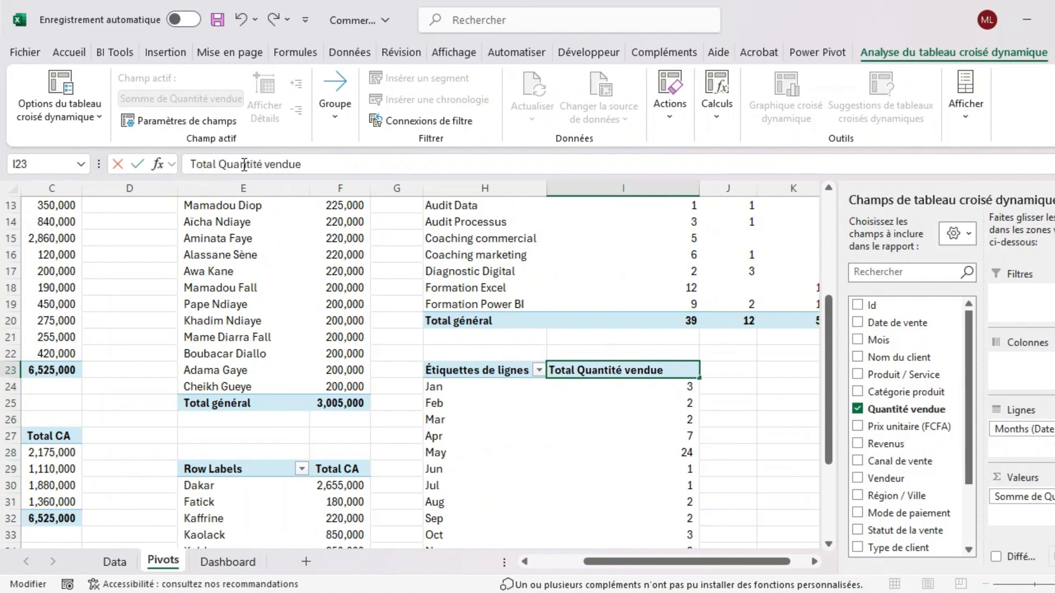
pyautogui.press('Return')
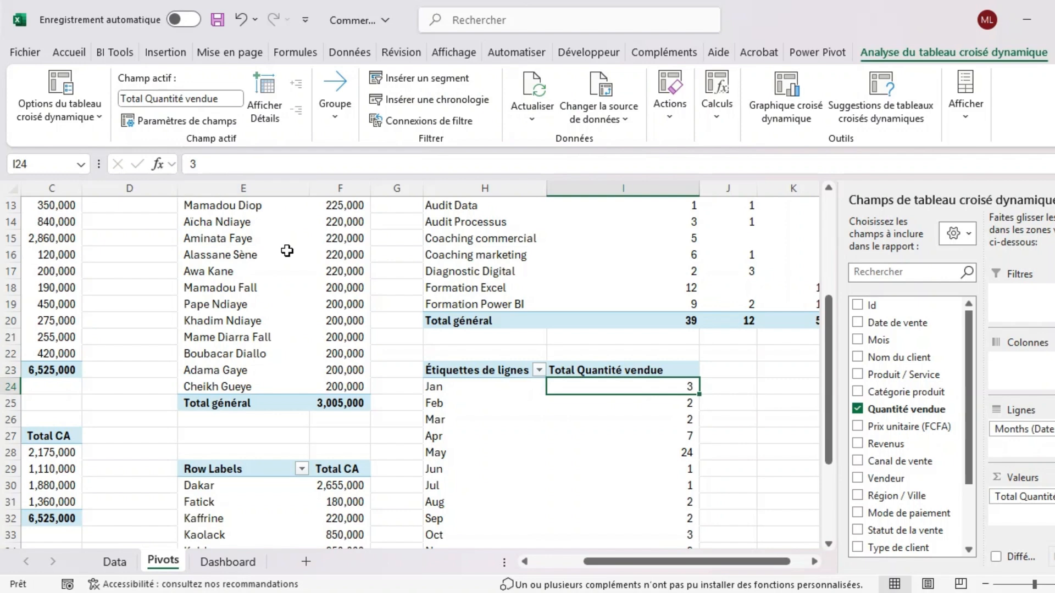
# Look over the pivot tables on the Pivots sheet and close the pivot table field list
pyautogui.scroll(4, 285, 249)
pyautogui.hscroll(-2, 365, 313)
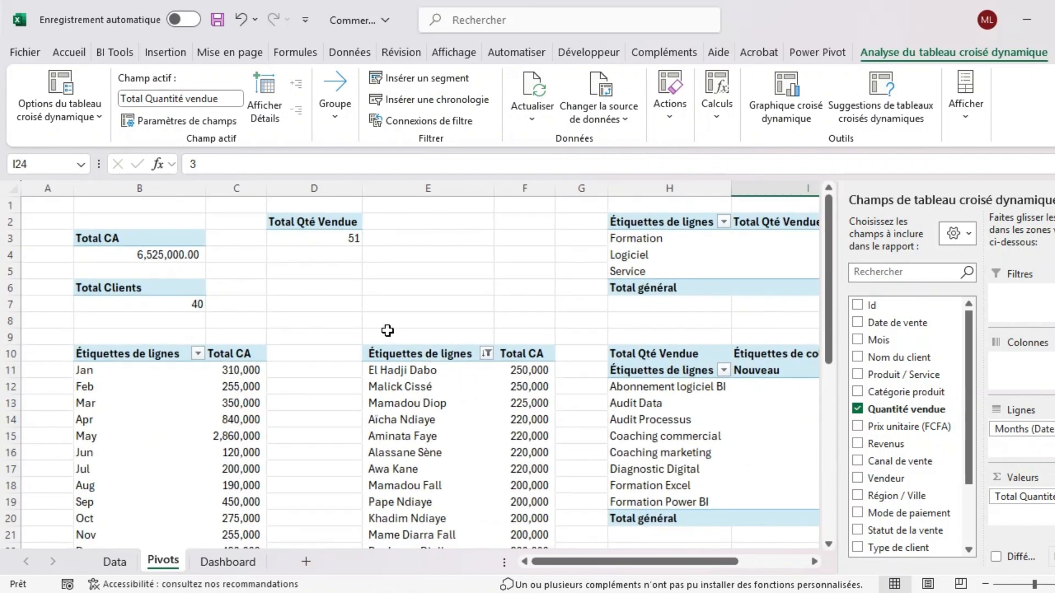
pyautogui.scroll(-4, 388, 329)
pyautogui.hscroll(1, 388, 330)
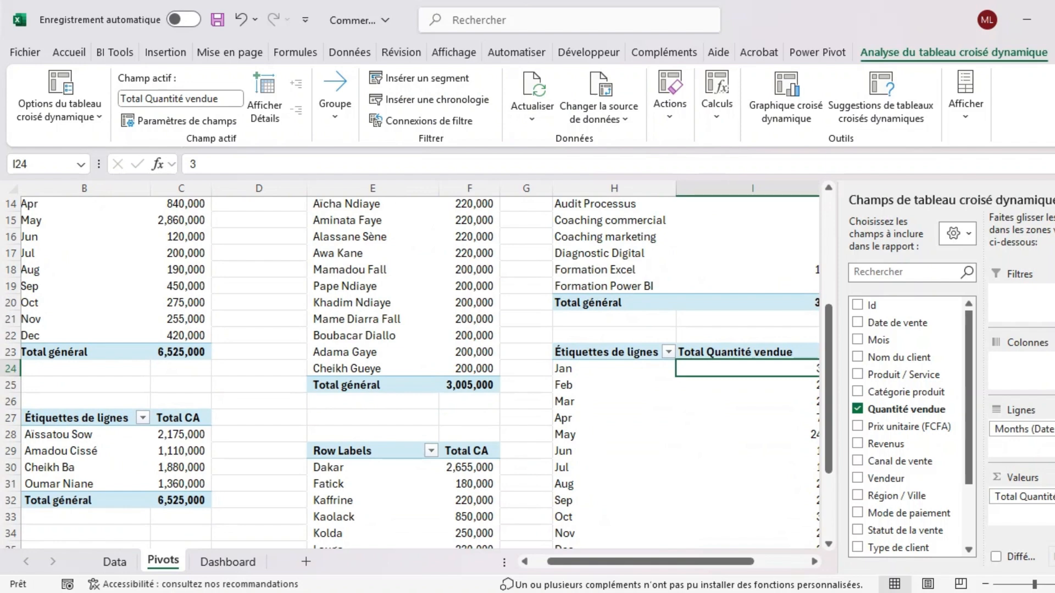
pyautogui.click(1053, 200)
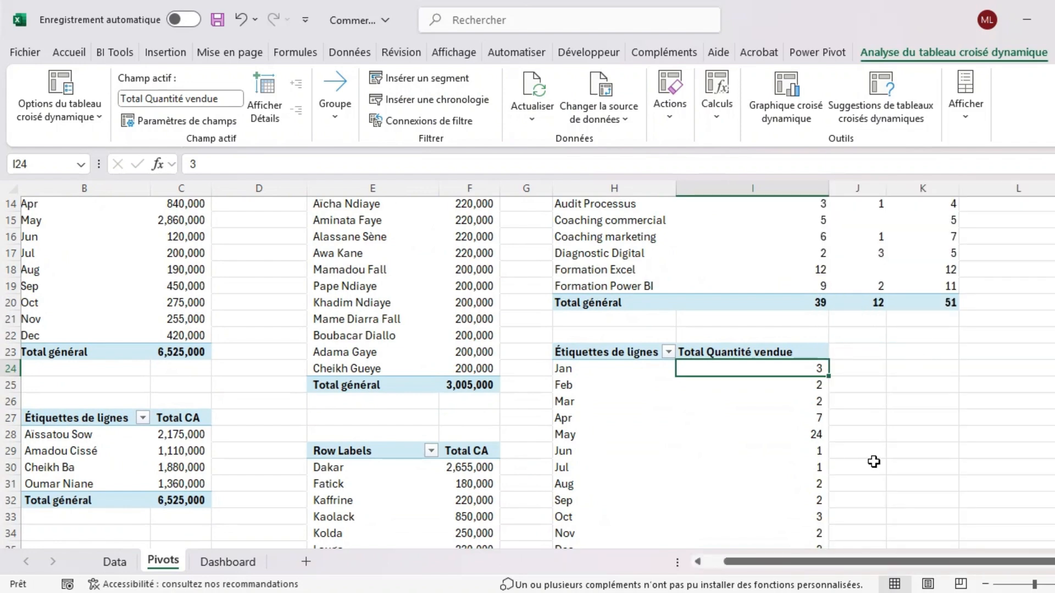
pyautogui.scroll(-1, 873, 461)
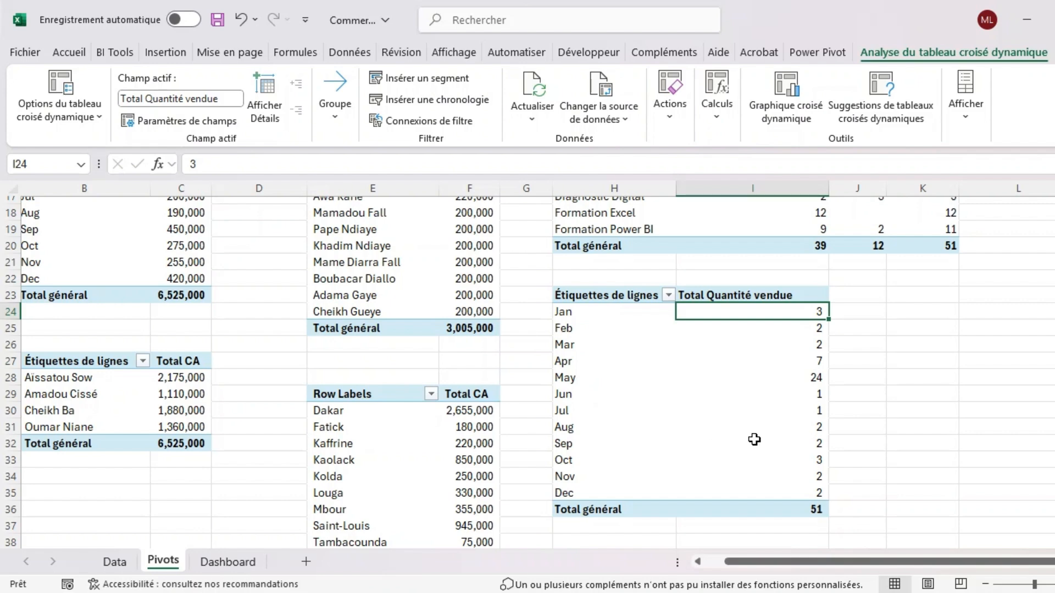
# Insert a column chart from the whole monthly quantity pivot table and cut it from the Pivots sheet
pyautogui.click(669, 399)
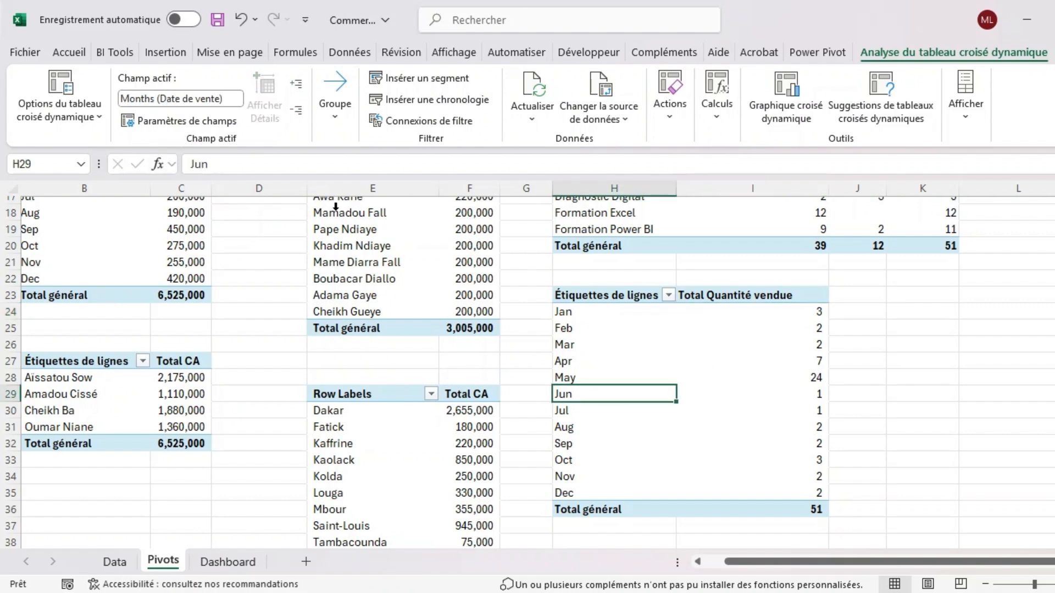
pyautogui.click(74, 88)
pyautogui.click(582, 298)
pyautogui.hotkey('ctrl', 'a')
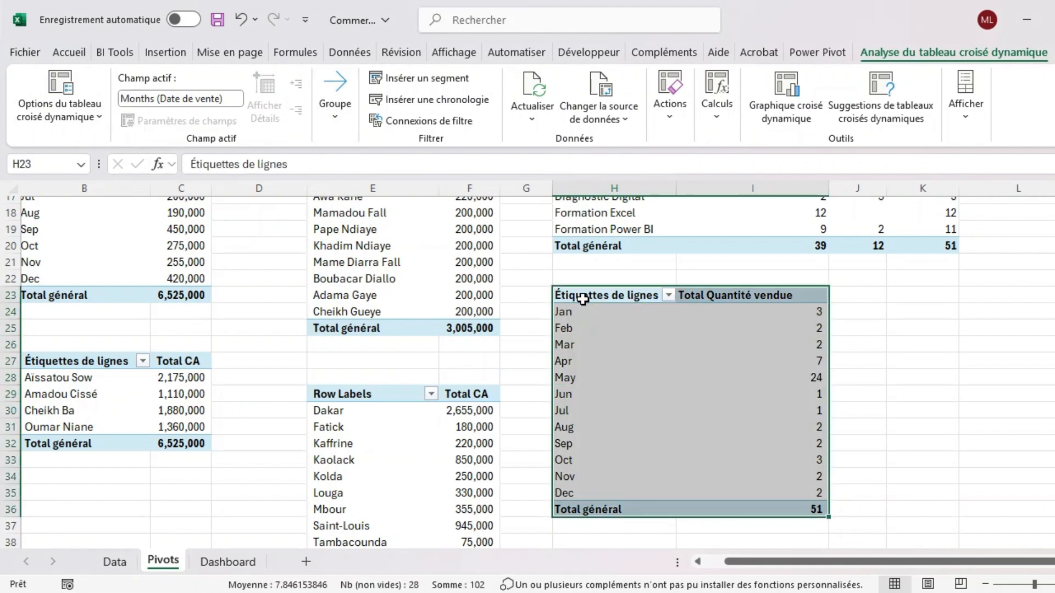
pyautogui.click(110, 51)
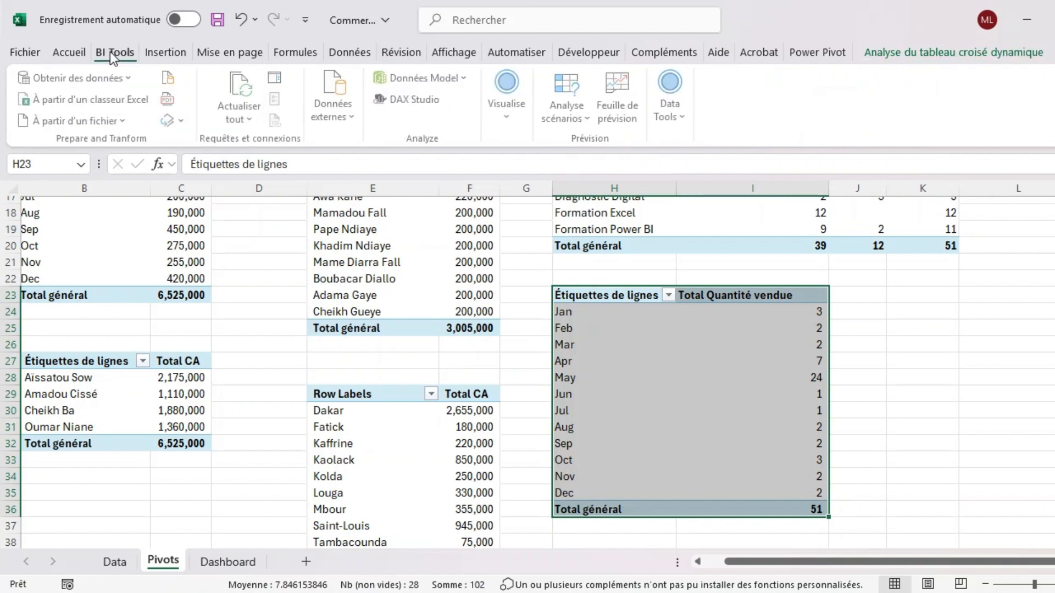
pyautogui.click(520, 122)
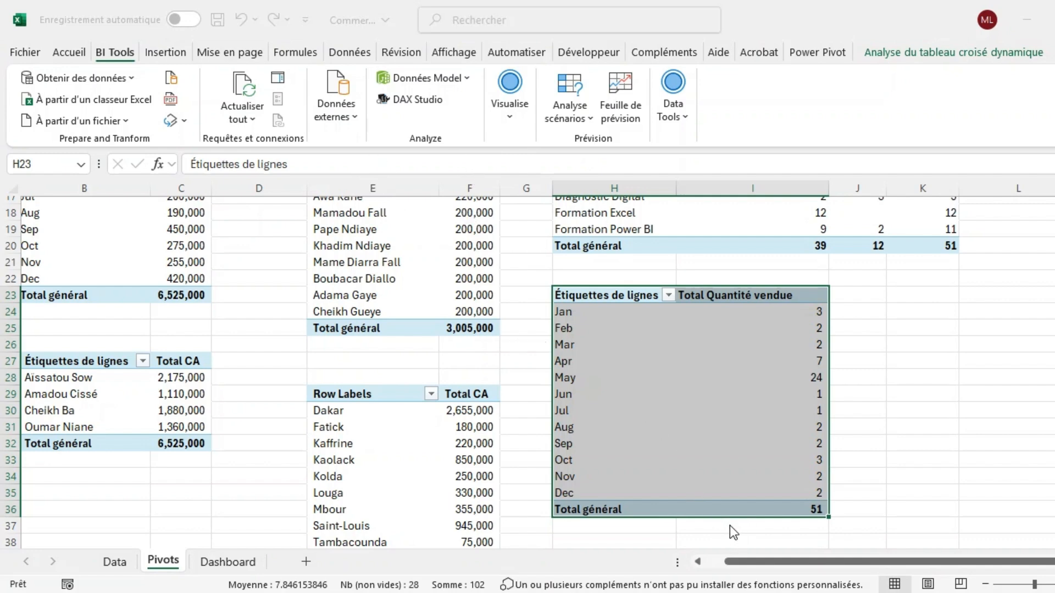
pyautogui.hotkey('alt', 'F1')
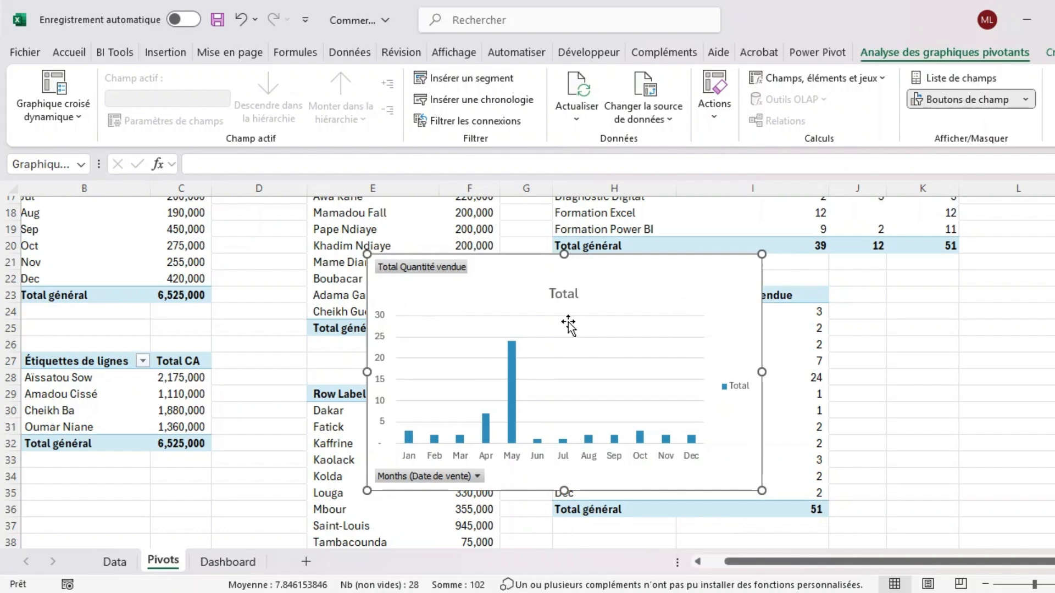
pyautogui.press('Delete')
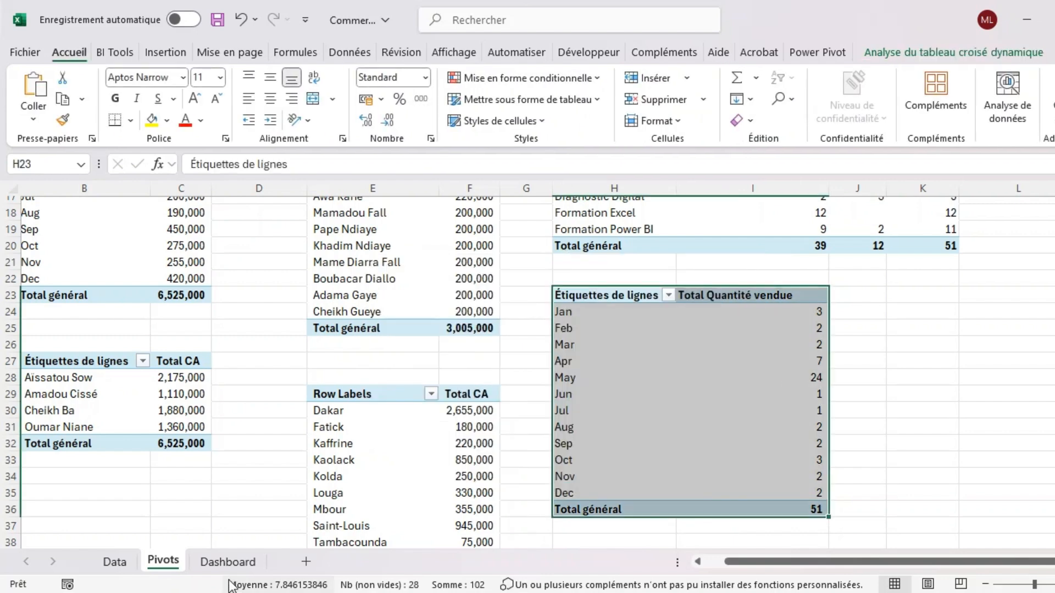
# On the Dashboard sheet, narrow the Qté Vendue par produit/ Service par Type de client chart to a little under half its width
pyautogui.click(222, 565)
pyautogui.scroll(-5, 631, 292)
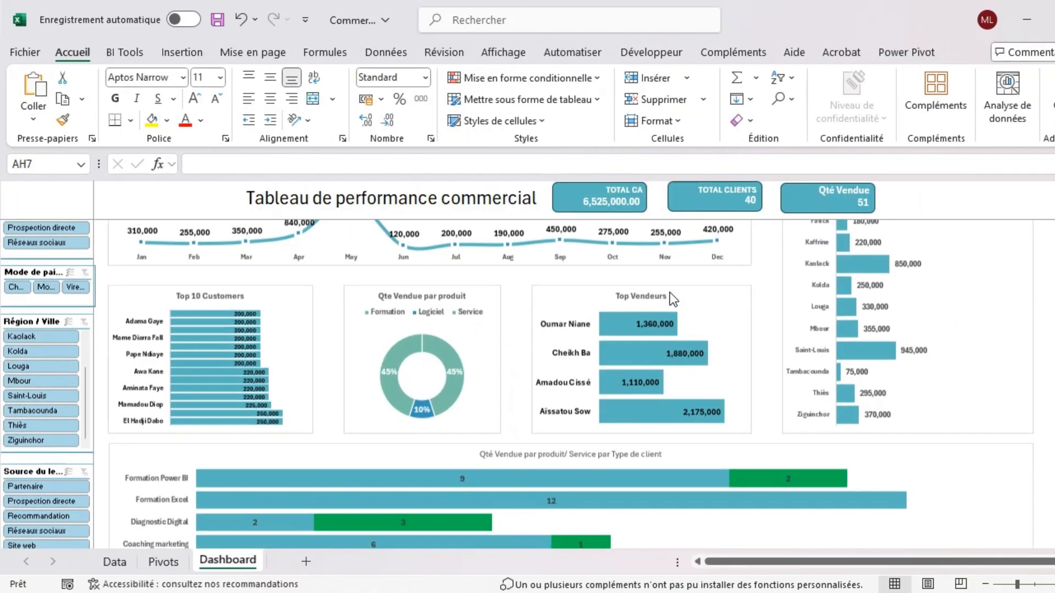
pyautogui.scroll(-3, 669, 295)
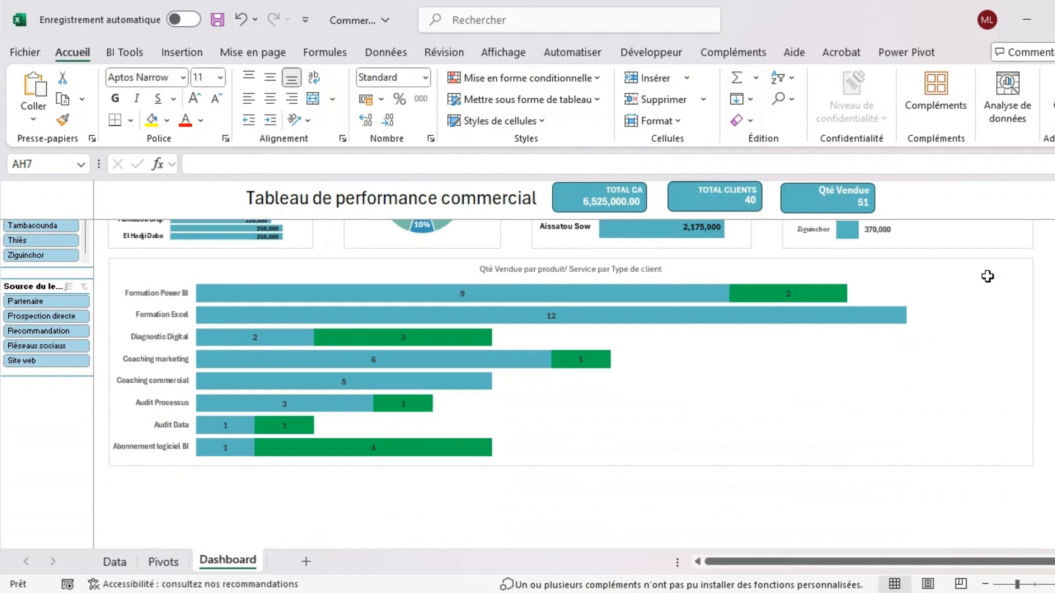
pyautogui.click(1032, 289)
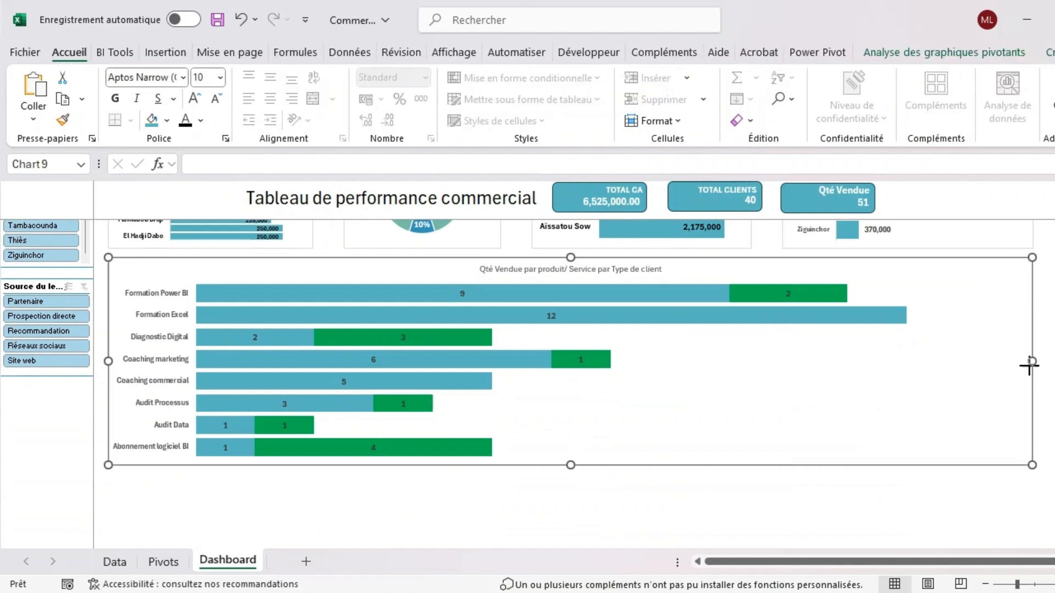
pyautogui.moveTo(1029, 365); pyautogui.dragTo(537, 344)
pyautogui.click(652, 372)
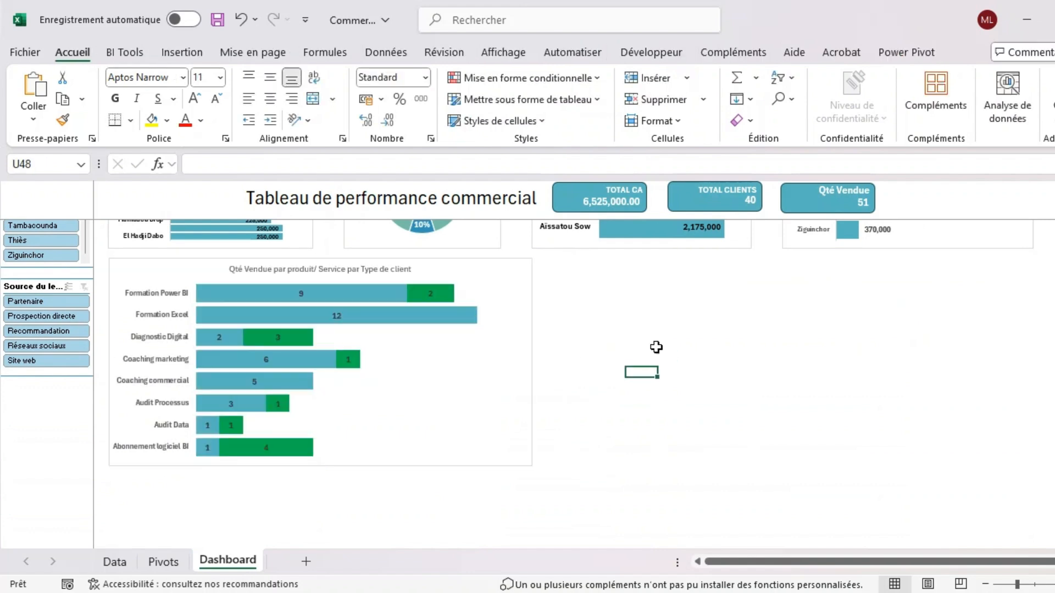
# Paste the monthly quantity chart beside the narrowed chart, match its height, and widen it to the dashboard's right edge
pyautogui.click(670, 313)
pyautogui.hotkey('ctrl', 'v')
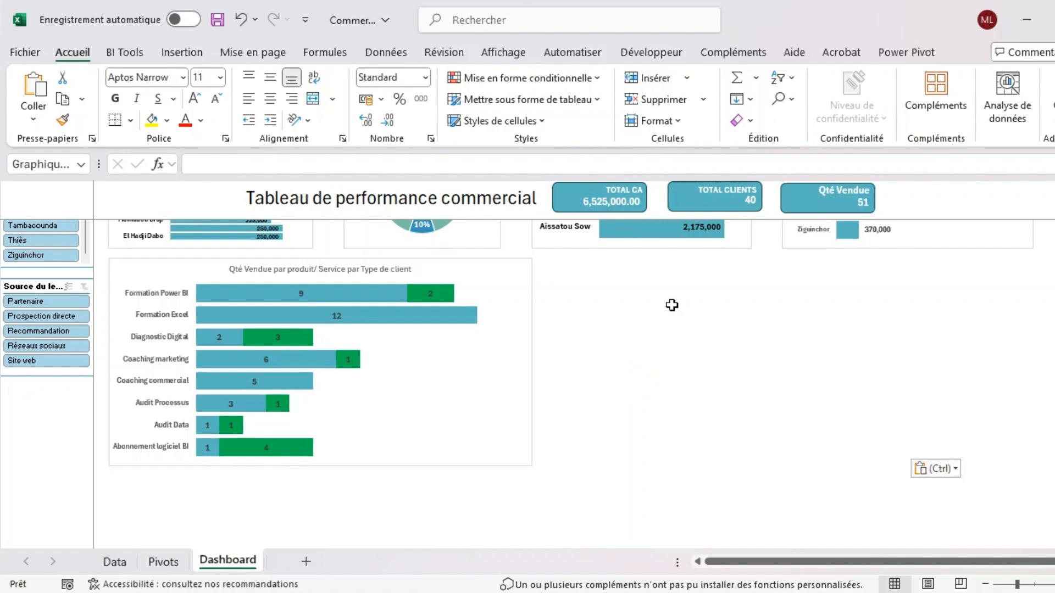
pyautogui.moveTo(689, 307); pyautogui.dragTo(576, 256)
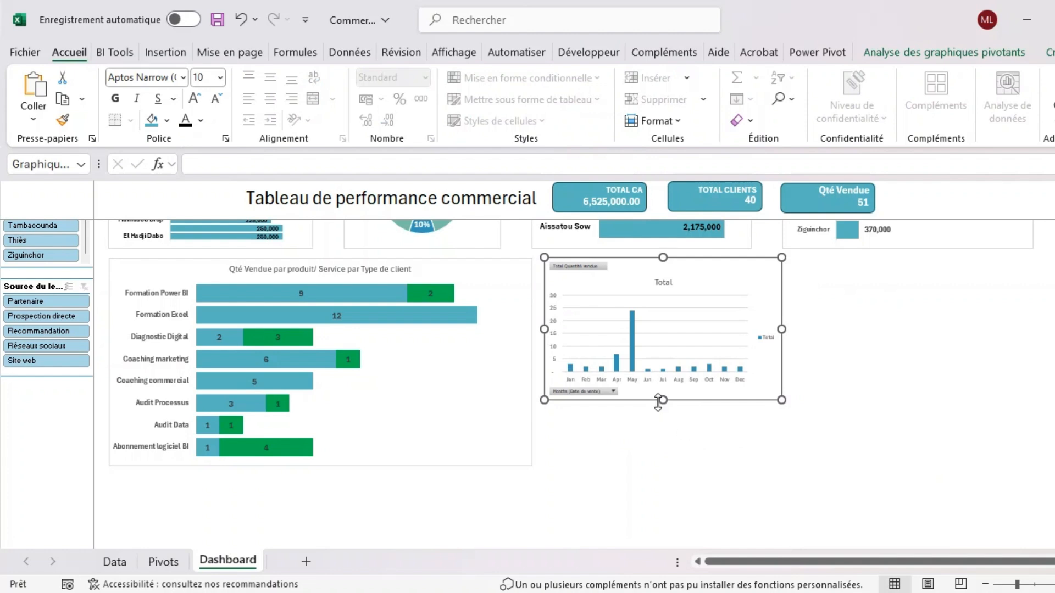
pyautogui.moveTo(658, 403); pyautogui.dragTo(638, 465)
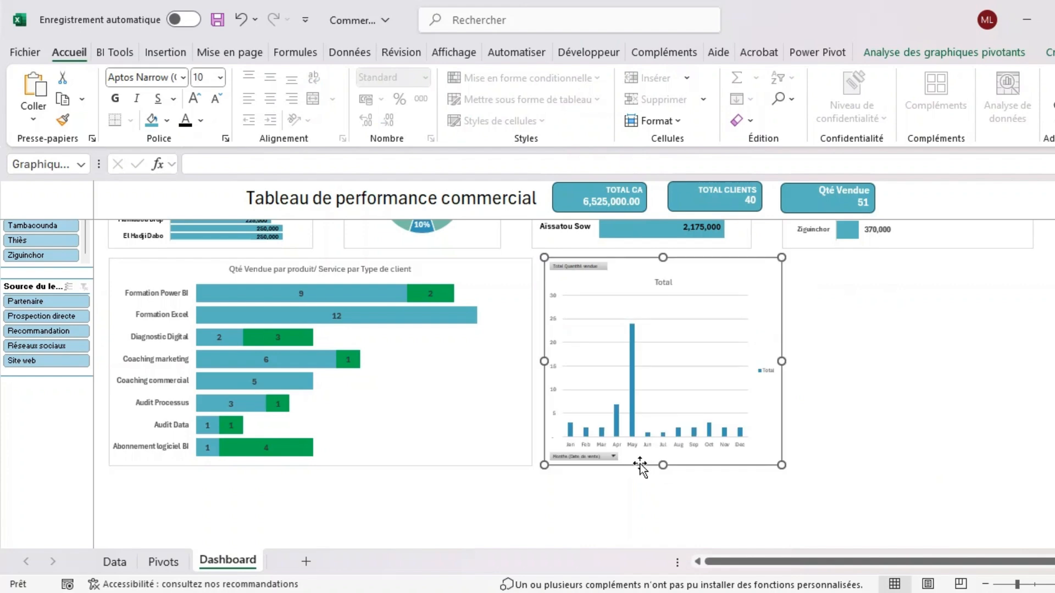
pyautogui.moveTo(783, 371); pyautogui.dragTo(1033, 367)
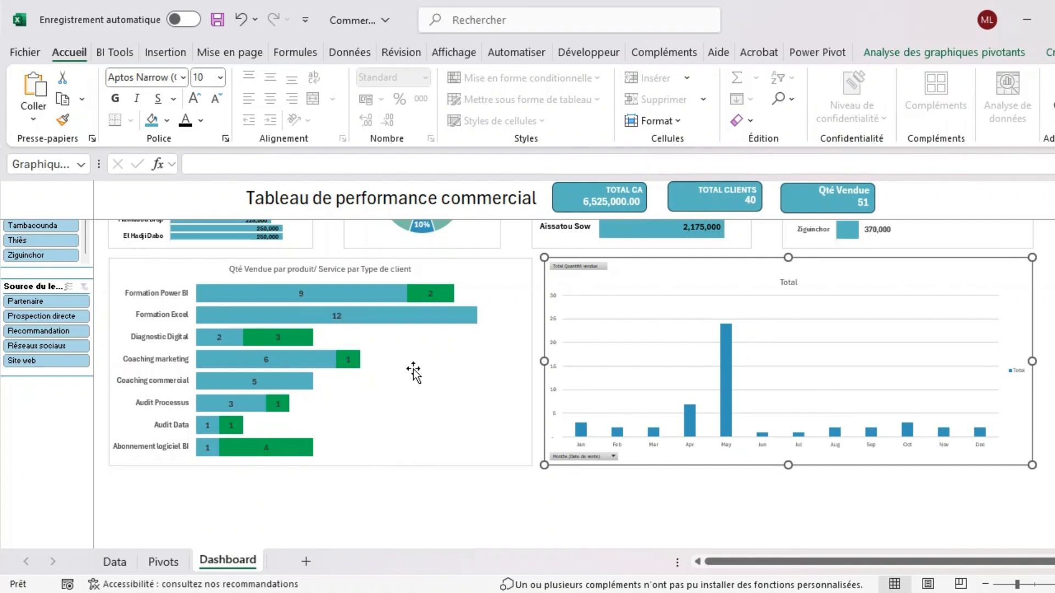
# Remove the vertical axis, gridlines, field buttons and legend from the monthly quantity chart
pyautogui.click(555, 296)
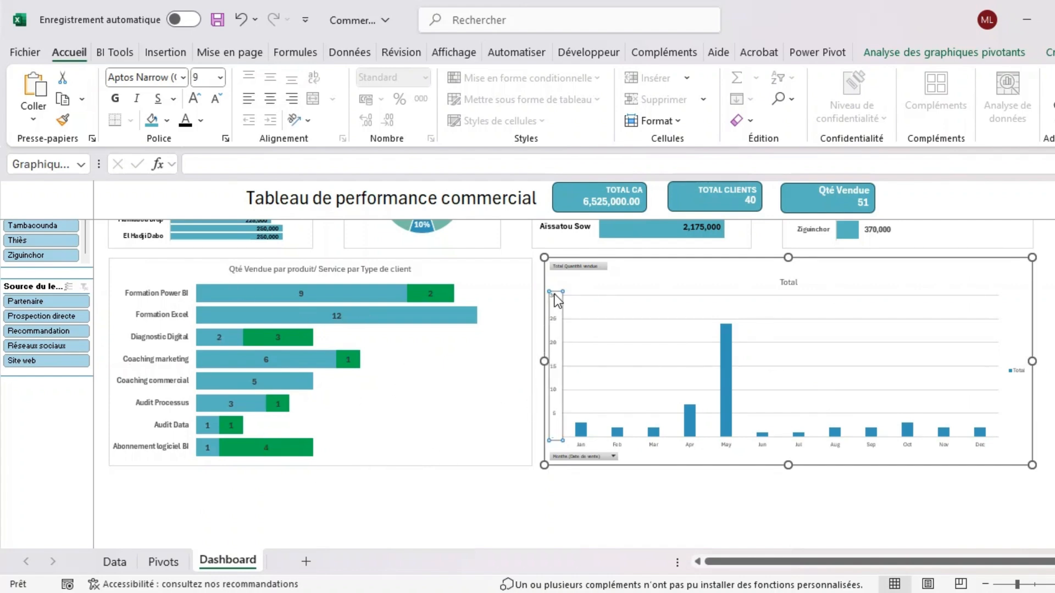
pyautogui.press('Delete')
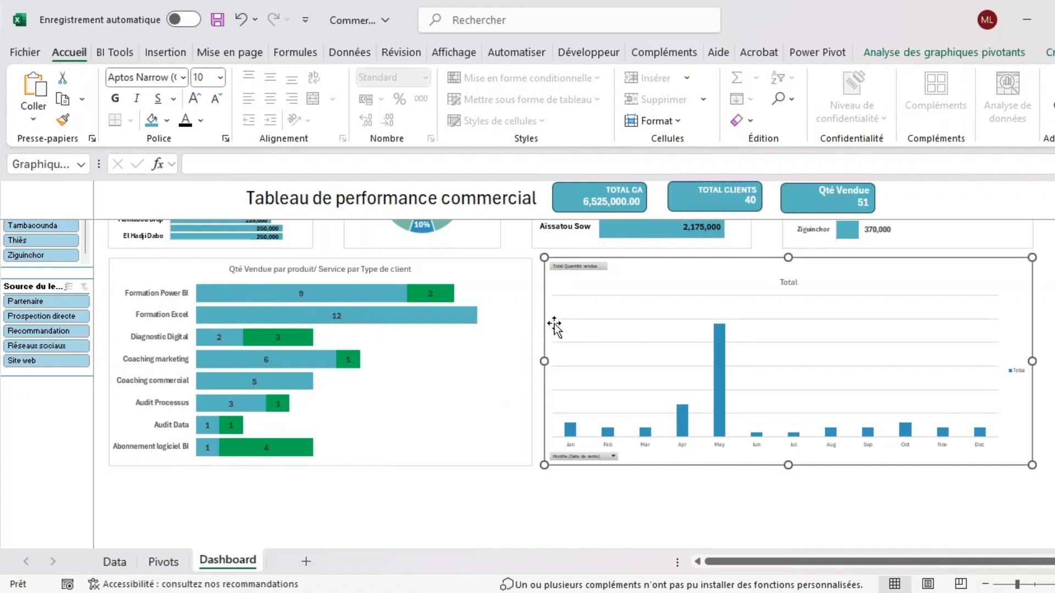
pyautogui.click(581, 350)
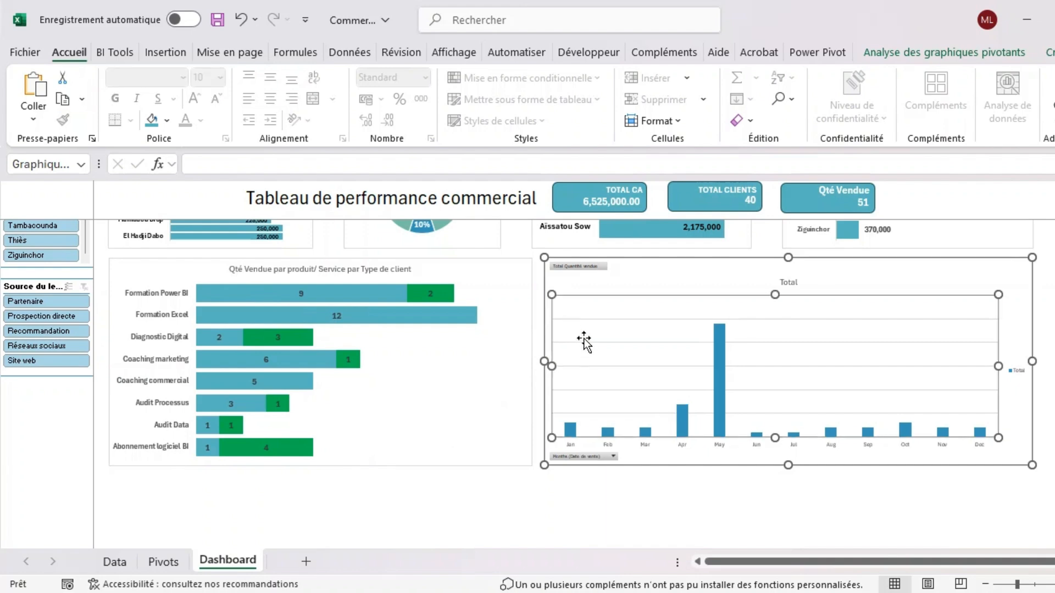
pyautogui.click(583, 343)
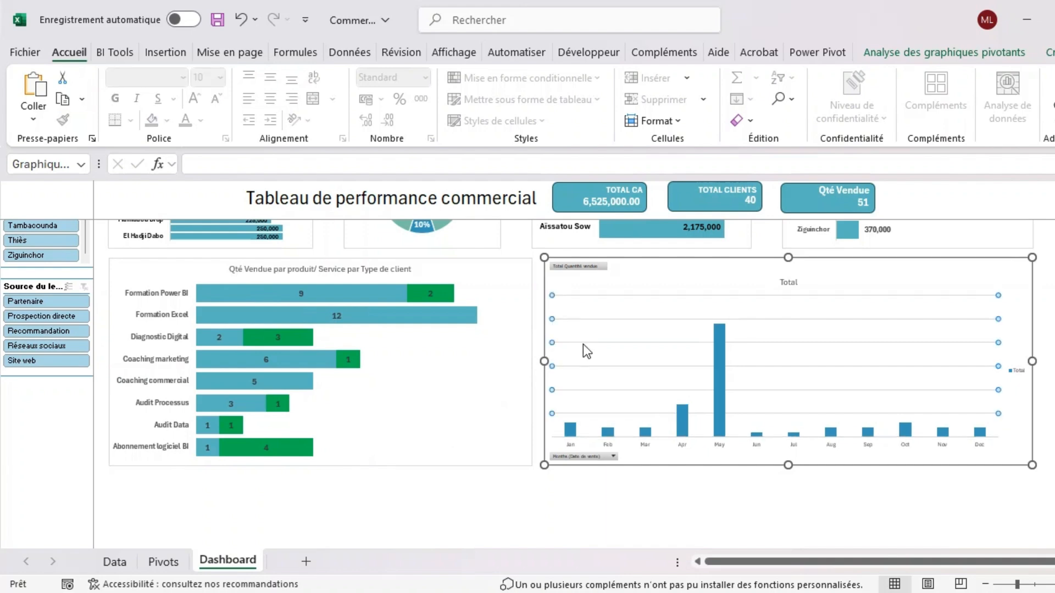
pyautogui.press('Delete')
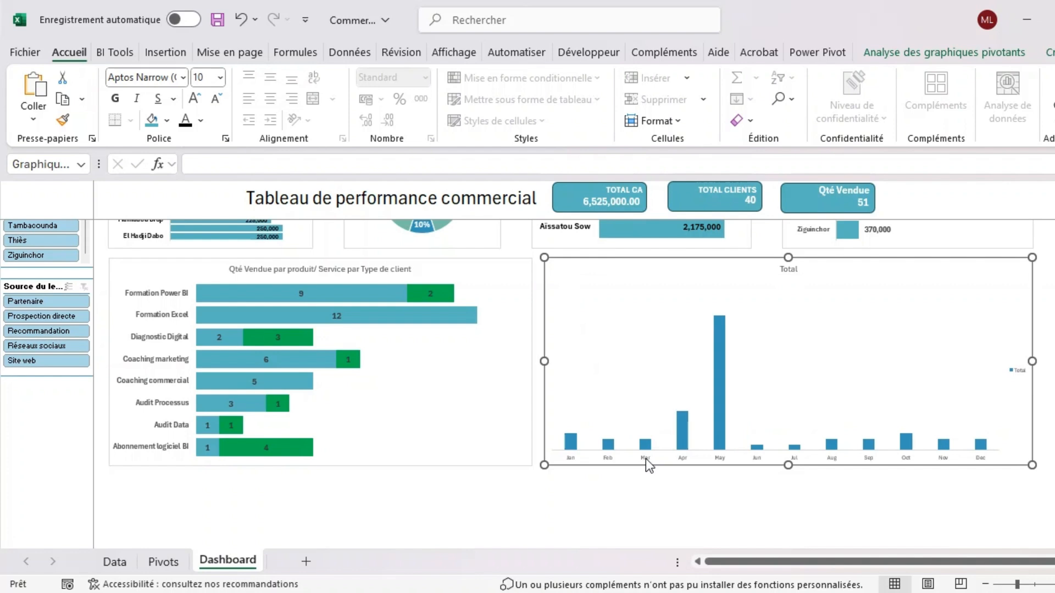
pyautogui.click(1014, 378)
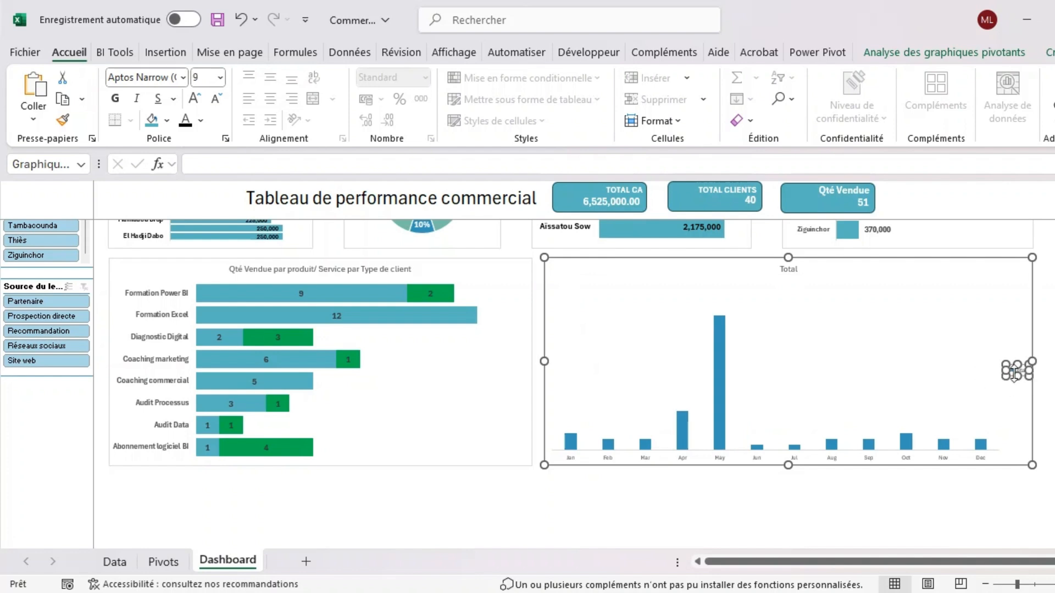
pyautogui.press('Delete')
# Copy the title formatting of the Qte Vendue par produit chart onto the monthly quantity chart's title and close the formatting pane
pyautogui.click(791, 269)
pyautogui.doubleClick(794, 270)
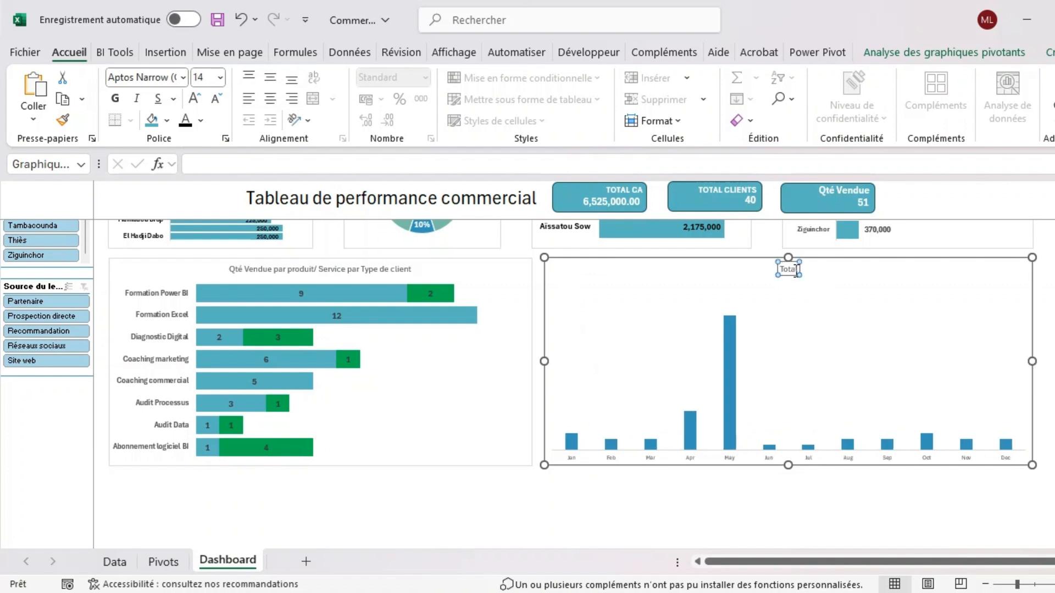
pyautogui.click(392, 271)
pyautogui.scroll(2, 457, 346)
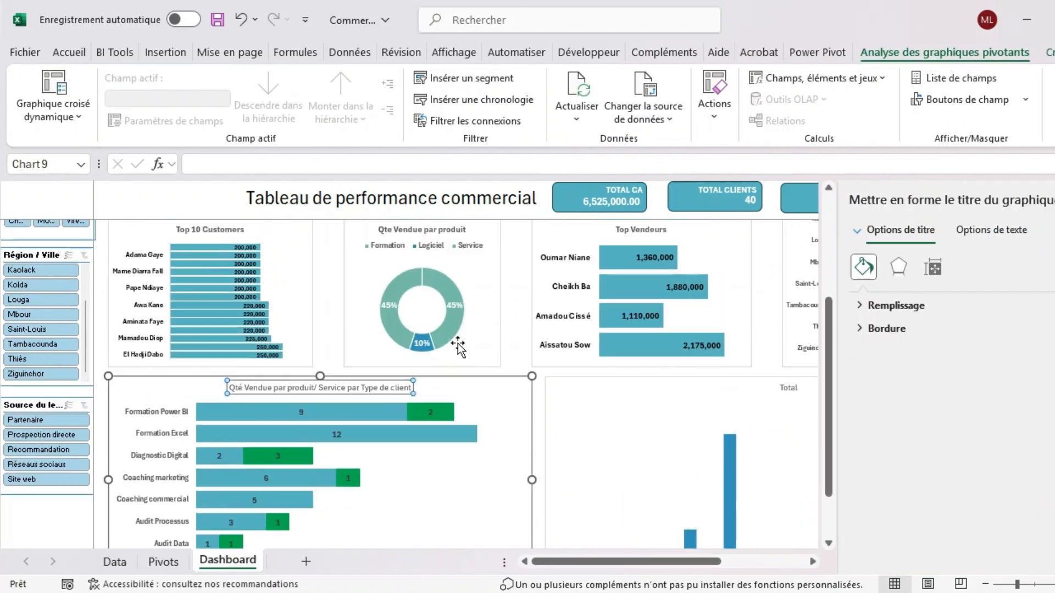
pyautogui.click(433, 226)
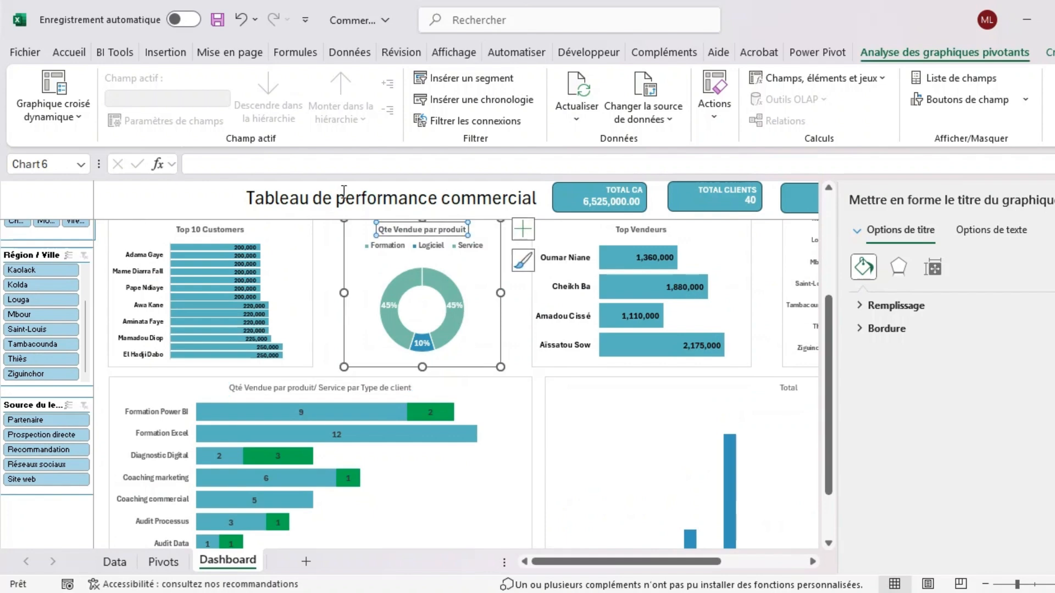
pyautogui.click(74, 56)
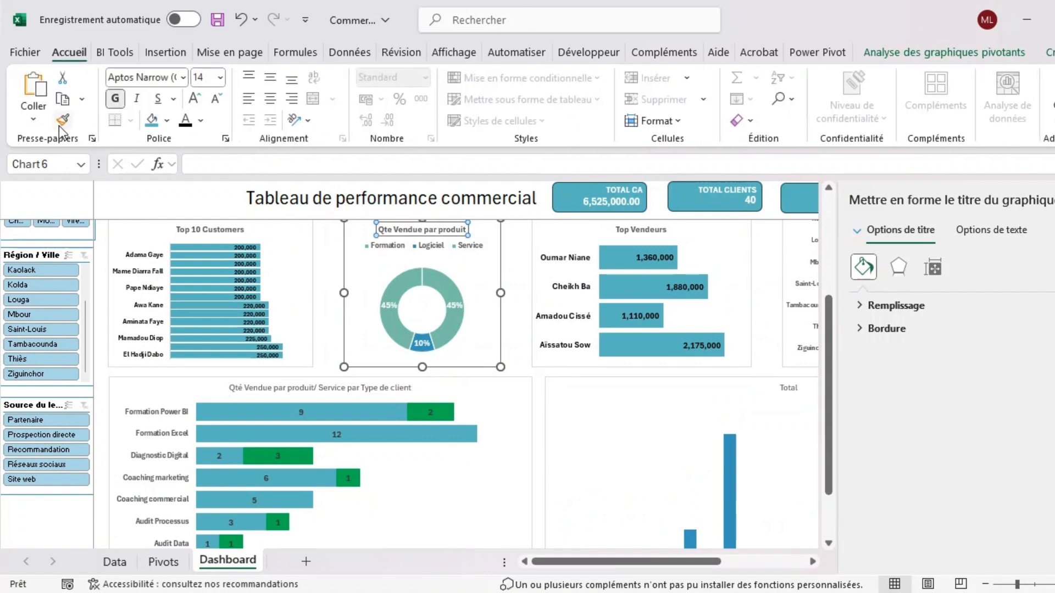
pyautogui.click(62, 119)
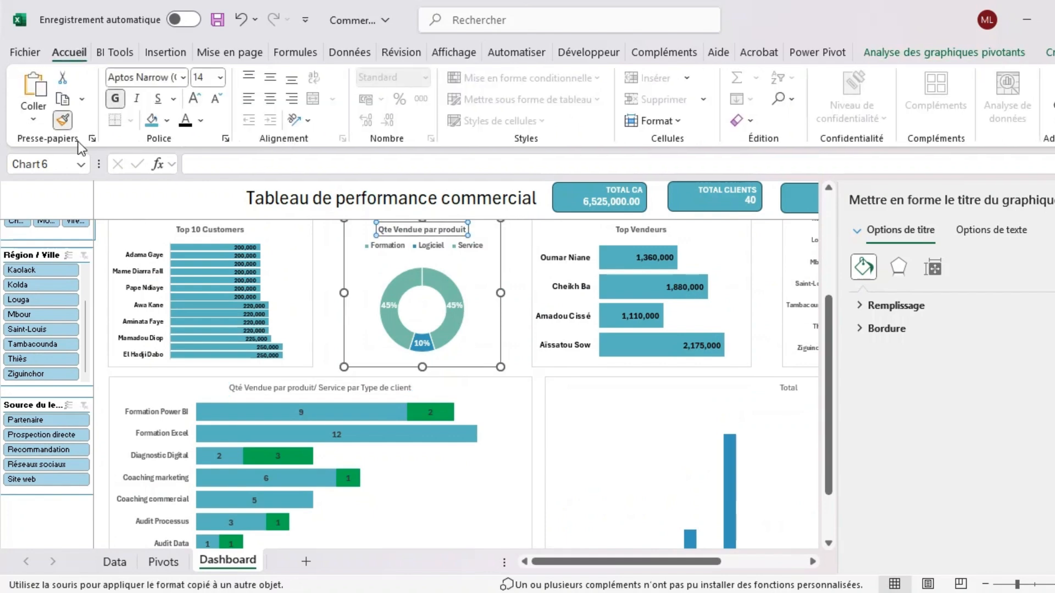
pyautogui.click(790, 389)
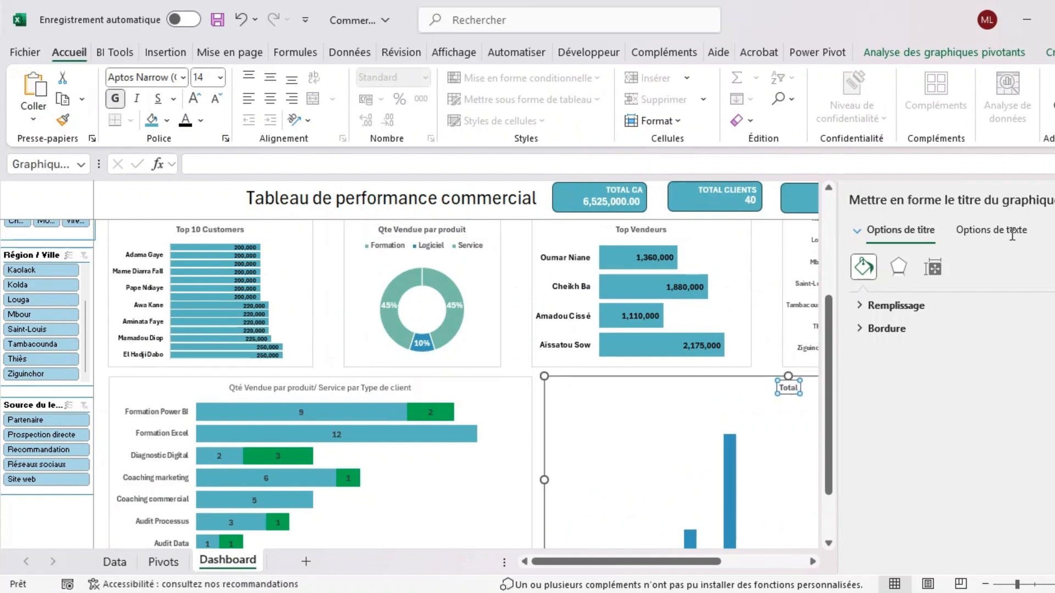
pyautogui.click(1054, 200)
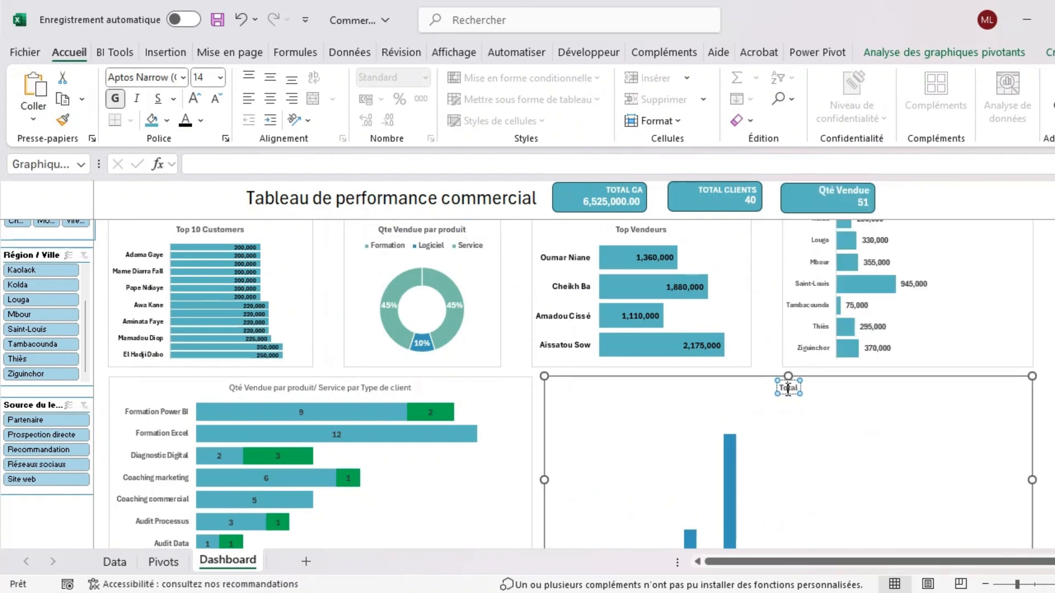
# Change the monthly quantity chart's title to "Qté Vendu par mois"
pyautogui.moveTo(792, 389); pyautogui.dragTo(777, 396)
pyautogui.write('Qté Vendu p')
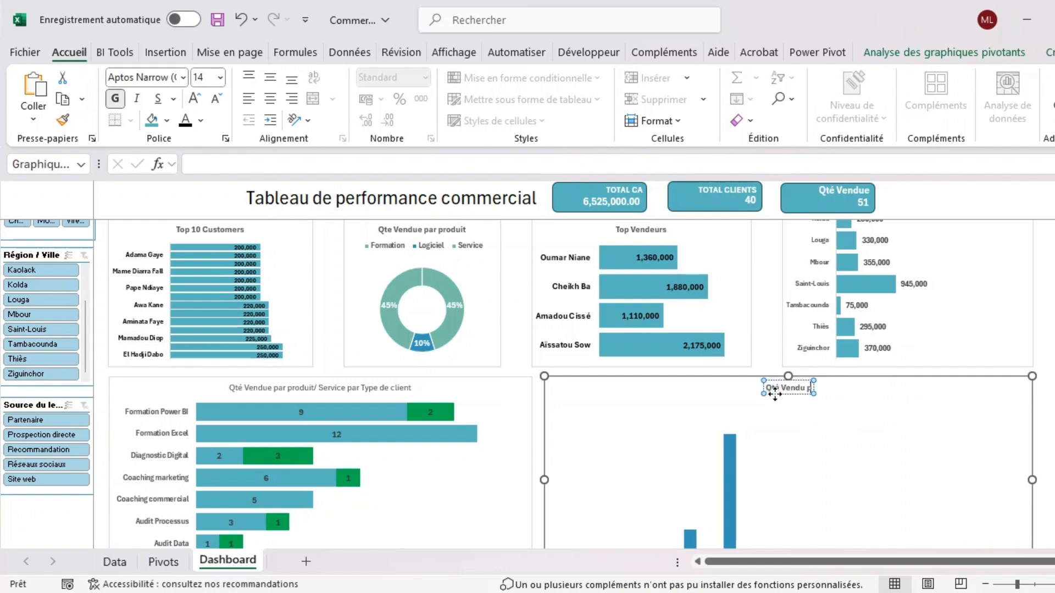
pyautogui.write('ar mois')
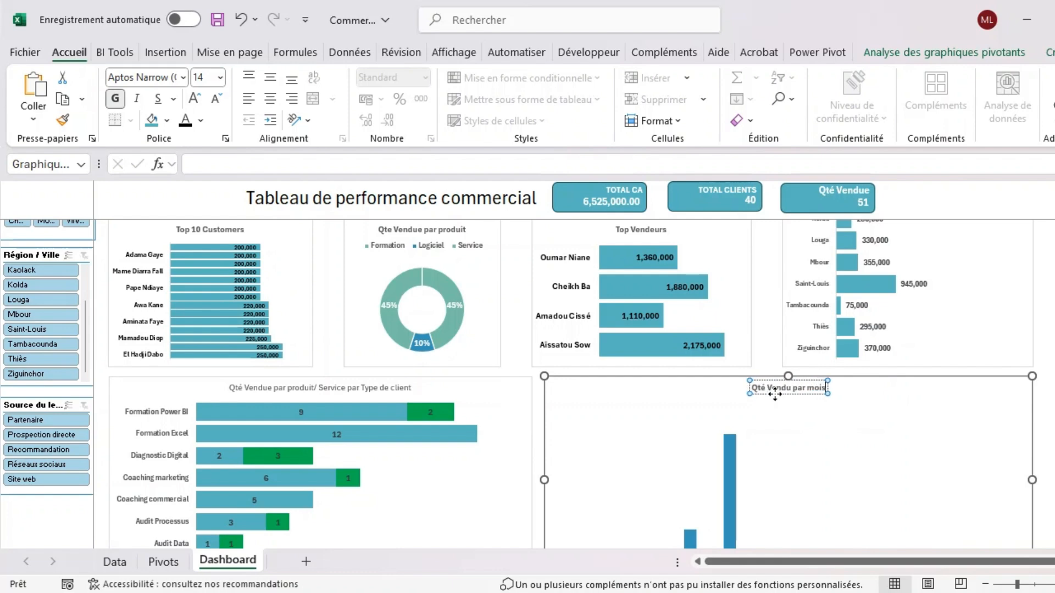
pyautogui.click(1049, 402)
pyautogui.scroll(-3, 859, 435)
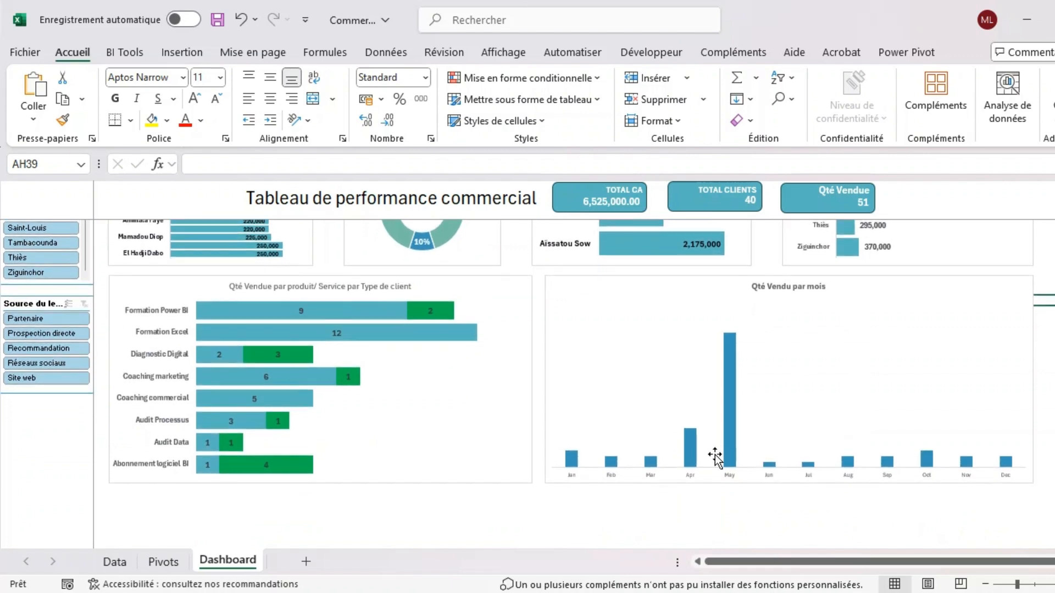
# Copy the product axis label formatting from the Qté Vendue par produit/ Service par Type de client chart onto the monthly chart's month labels
pyautogui.click(609, 481)
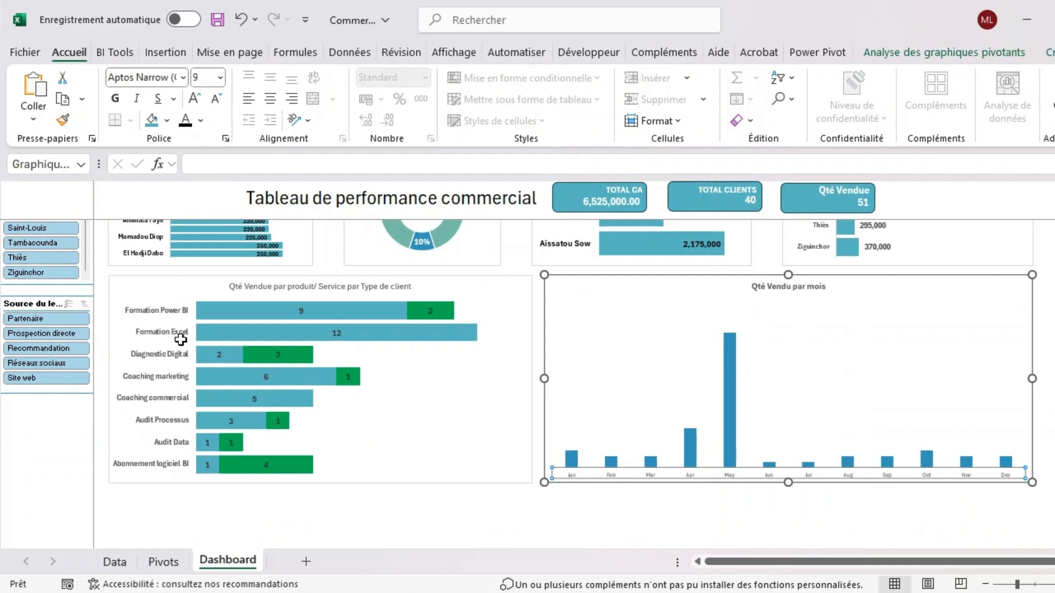
pyautogui.click(174, 309)
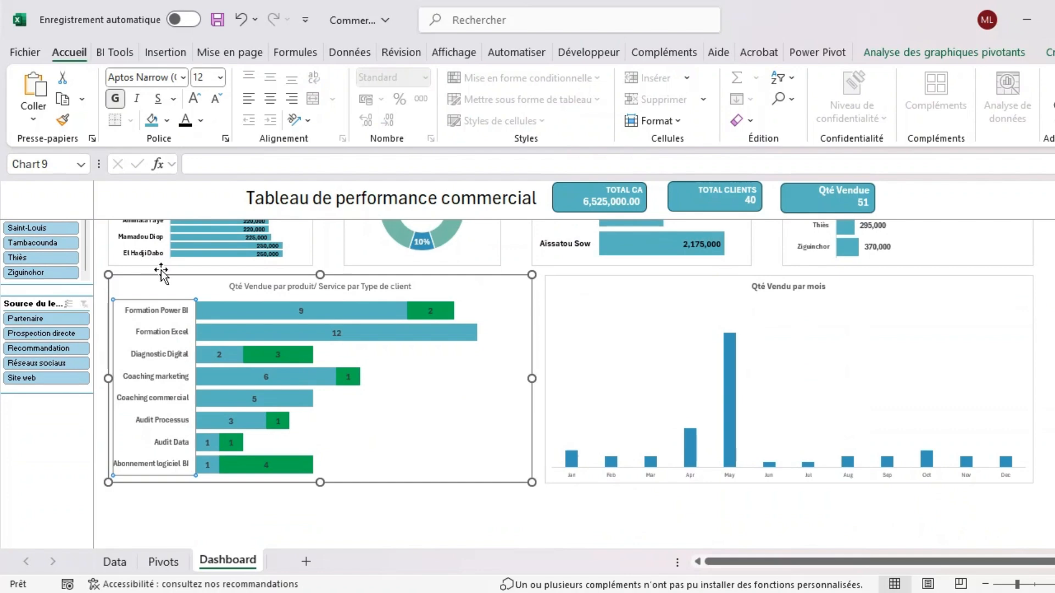
pyautogui.click(63, 120)
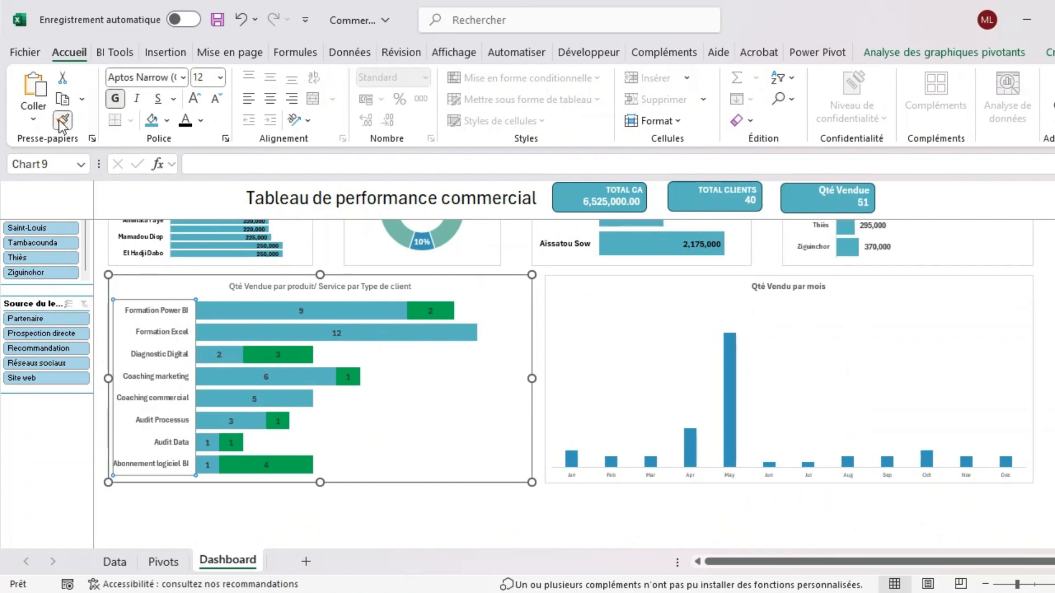
pyautogui.click(574, 472)
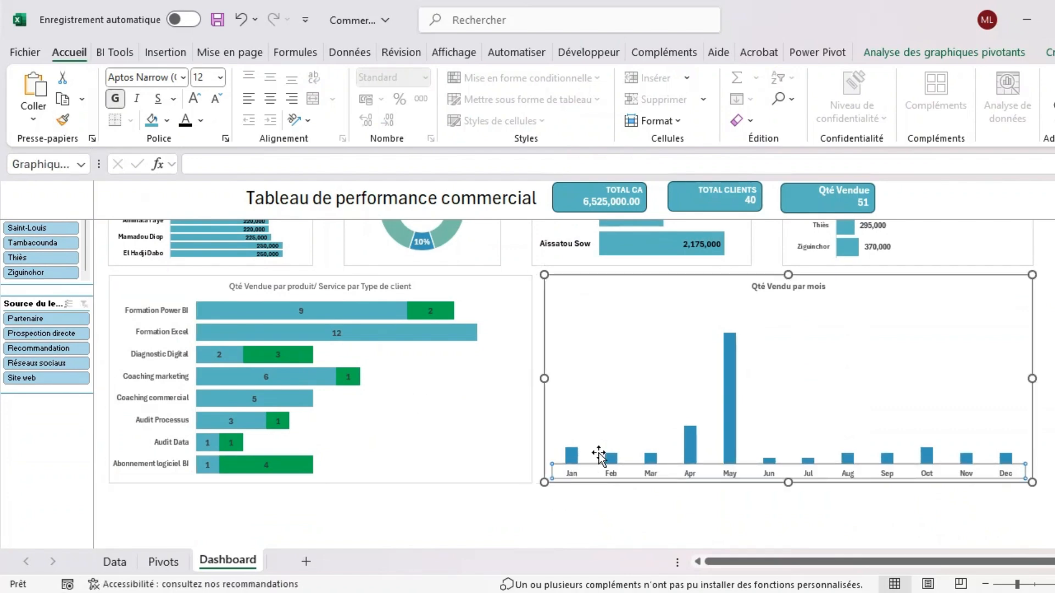
# Widen the columns of the Qté Vendu par mois chart by setting the gap width to 65%, and close the series formatting pane
pyautogui.click(569, 459)
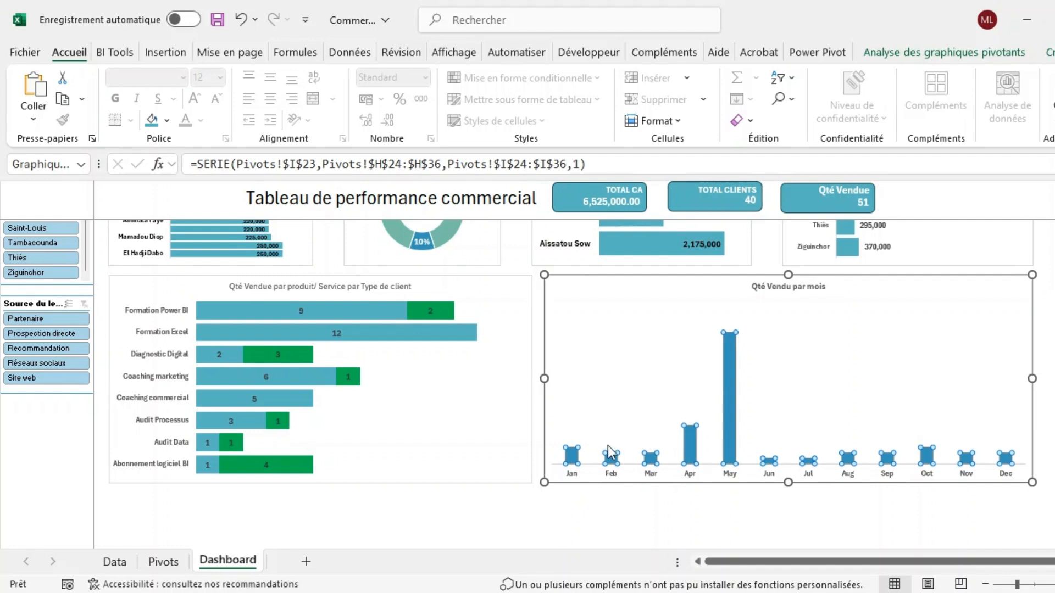
pyautogui.doubleClick(650, 456)
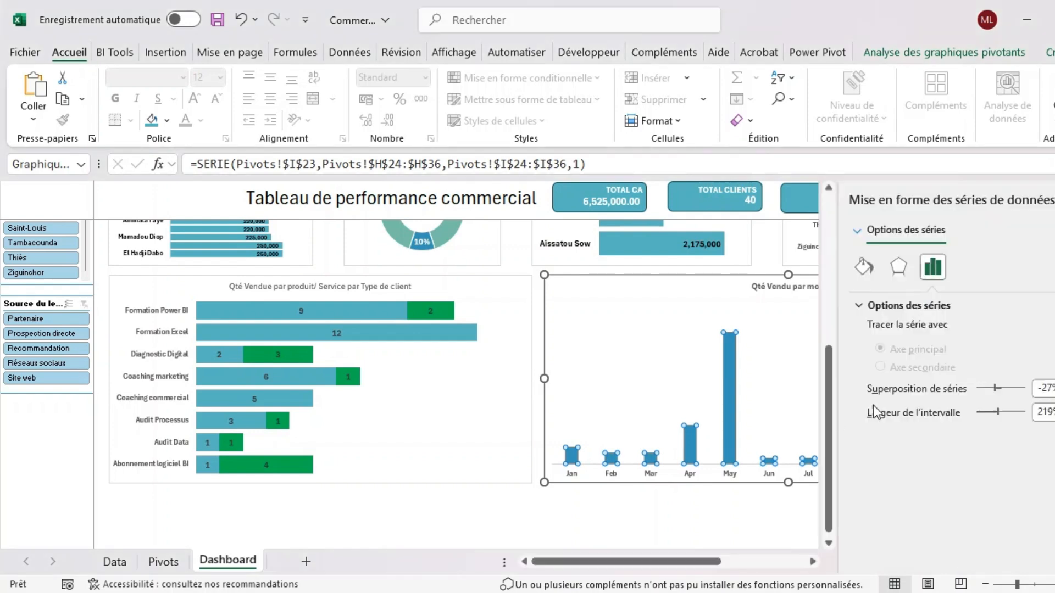
pyautogui.doubleClick(1051, 413)
pyautogui.press('BackSpace')
pyautogui.press('Return')
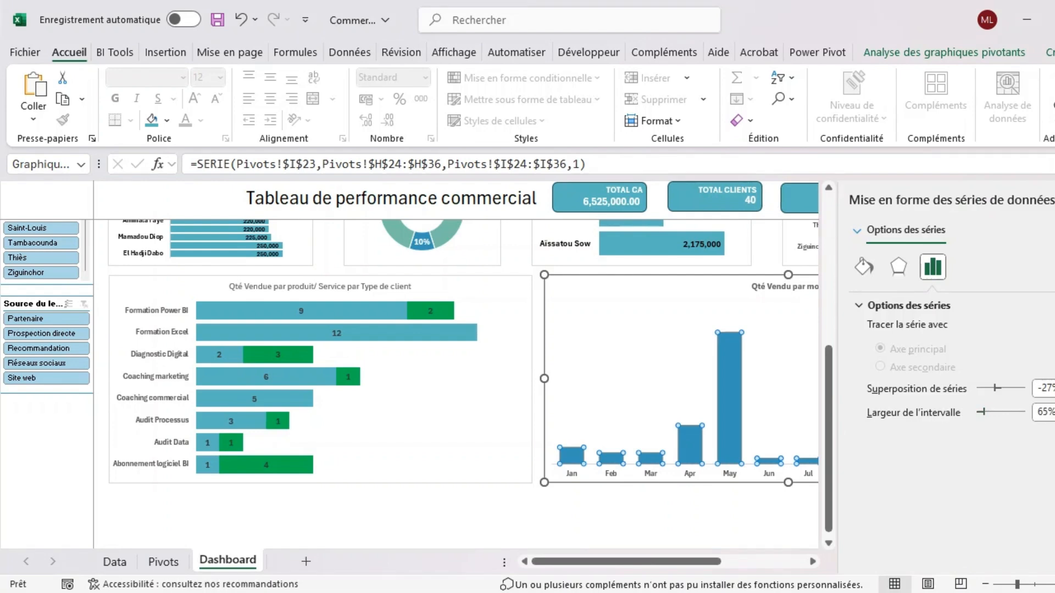
pyautogui.click(1054, 200)
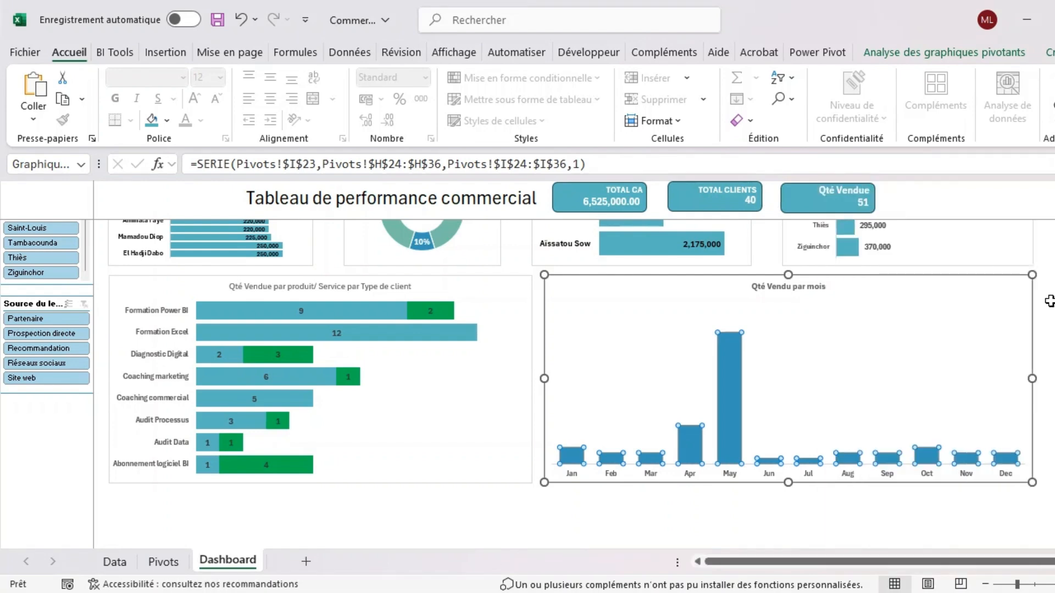
pyautogui.click(1044, 329)
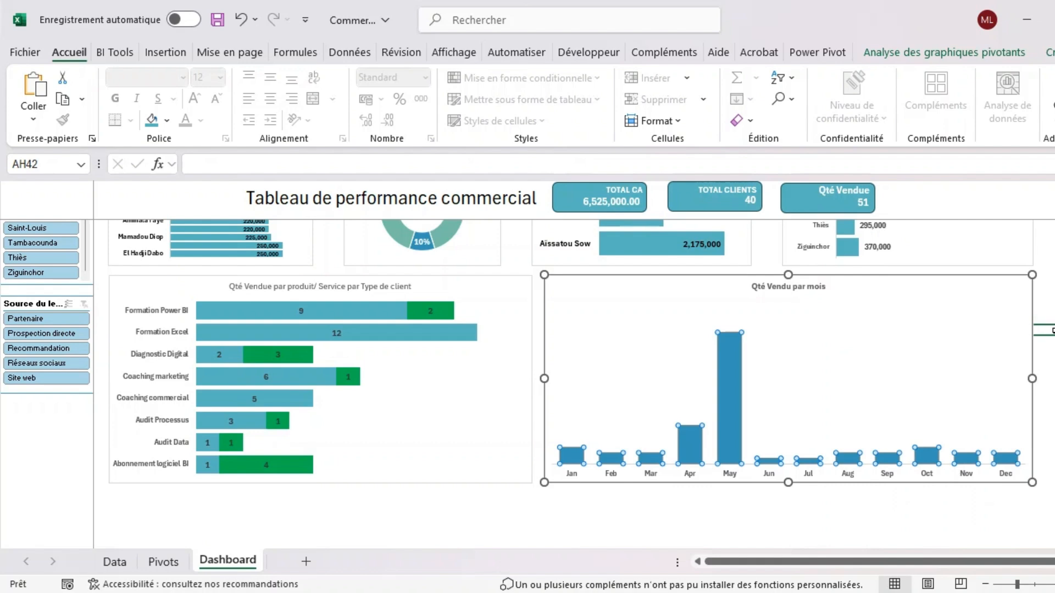
# Remove the horizontal axis line from the Qté Vendu par mois chart
pyautogui.click(844, 477)
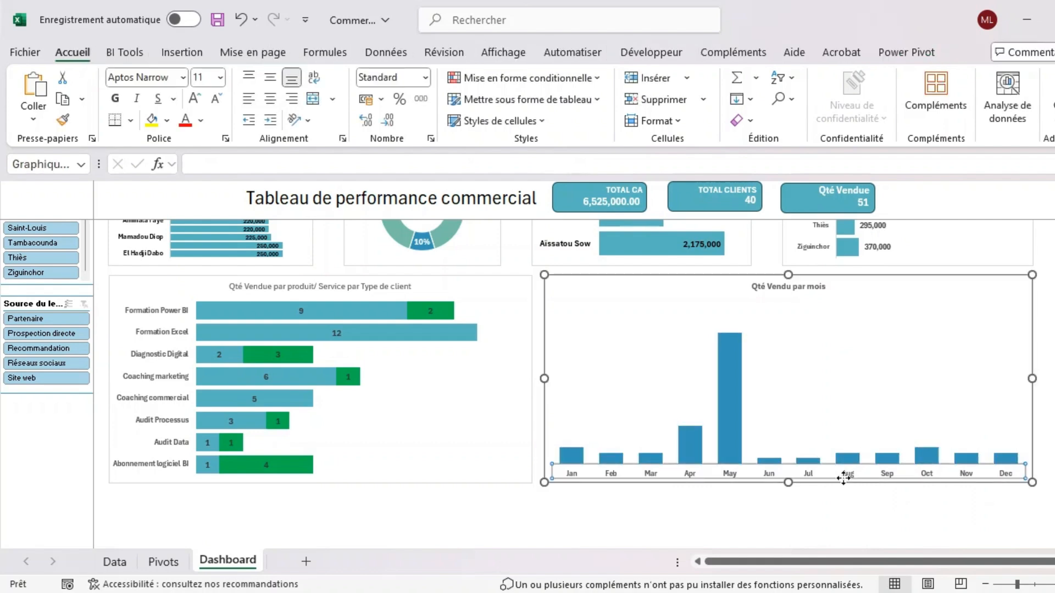
pyautogui.click(1049, 52)
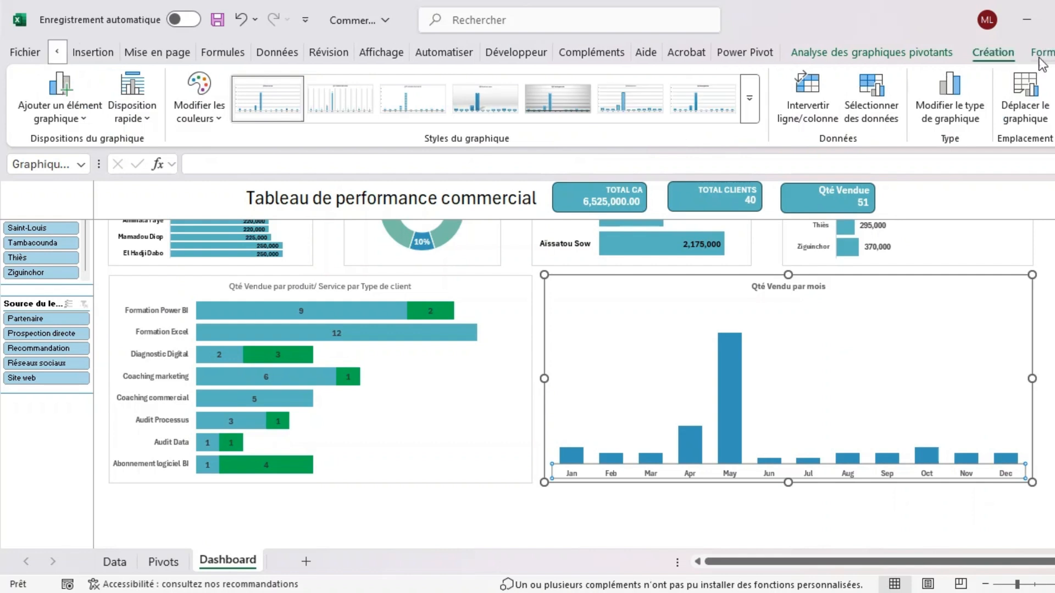
pyautogui.click(1040, 57)
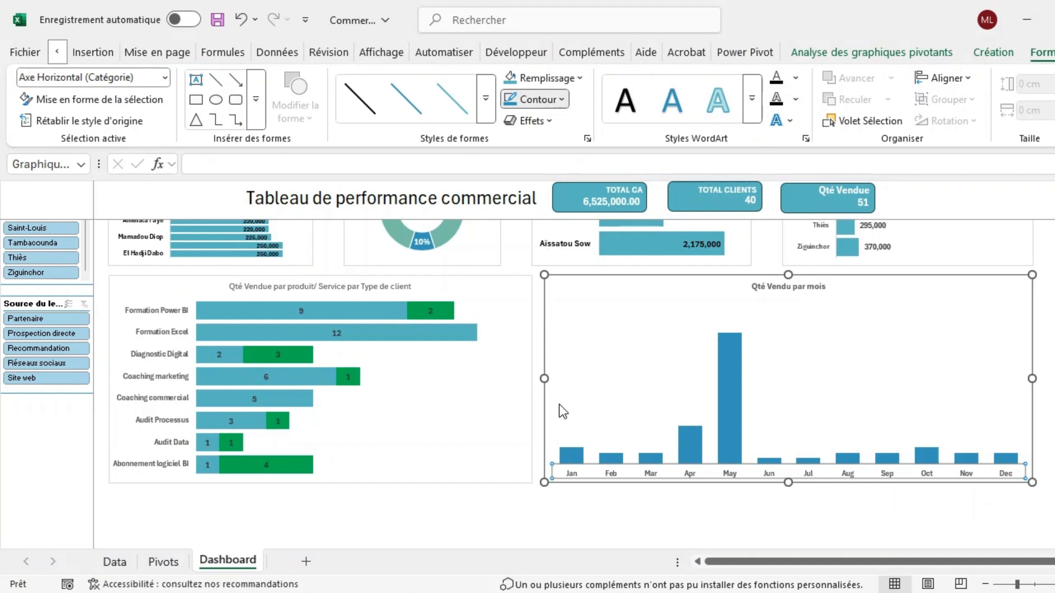
pyautogui.click(1047, 459)
pyautogui.click(1046, 460)
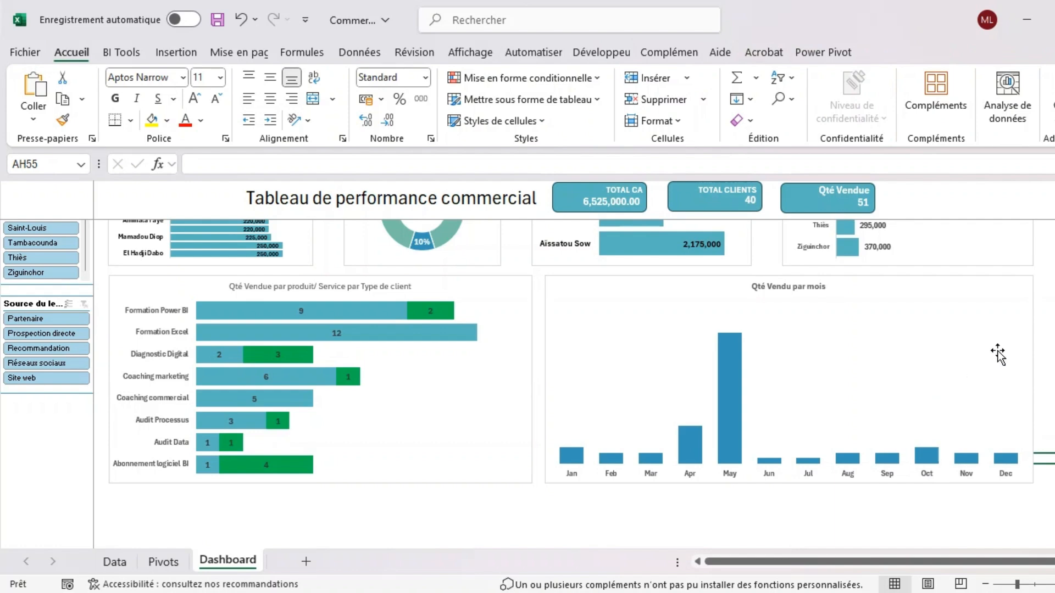
# Add data labels above the columns of the Qté Vendu par mois chart, at their outside end
pyautogui.click(1033, 323)
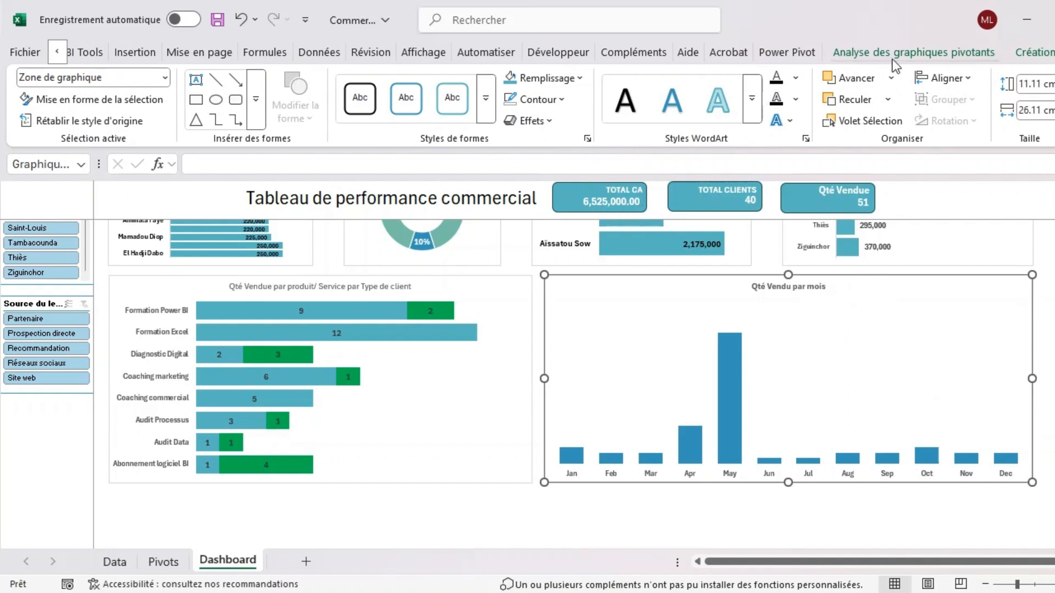
pyautogui.click(1021, 52)
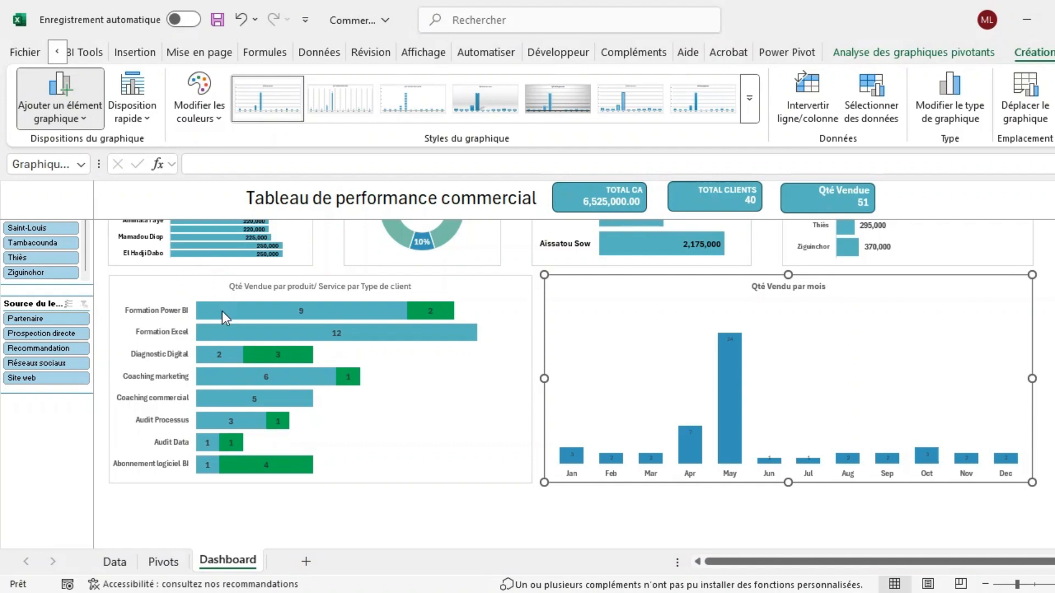
pyautogui.click(246, 380)
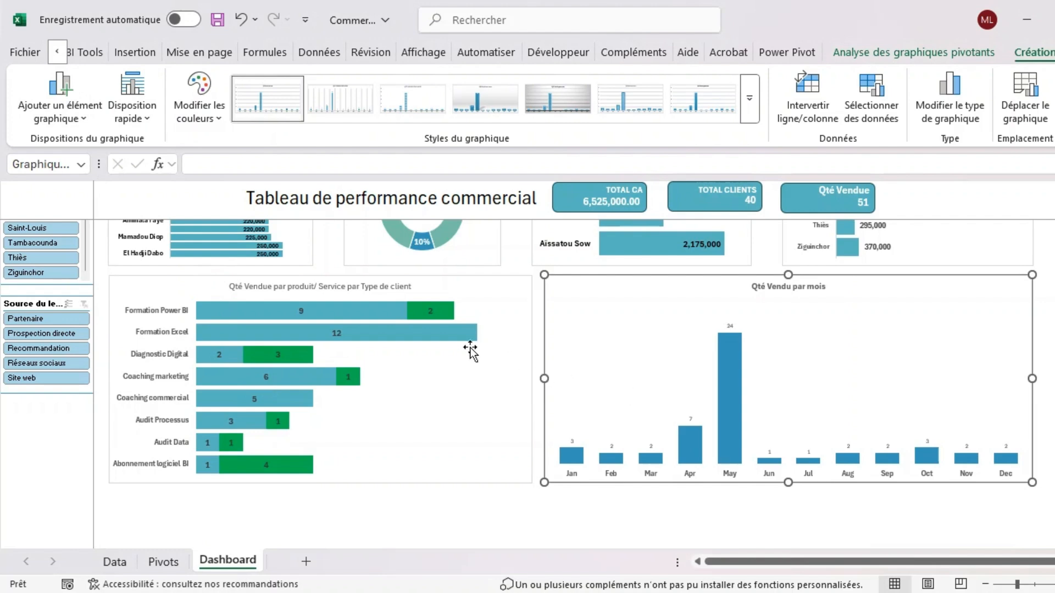
# Copy the data label formatting from the Qté Vendue par produit/ Service par Type de client chart onto the monthly chart's data labels
pyautogui.click(432, 312)
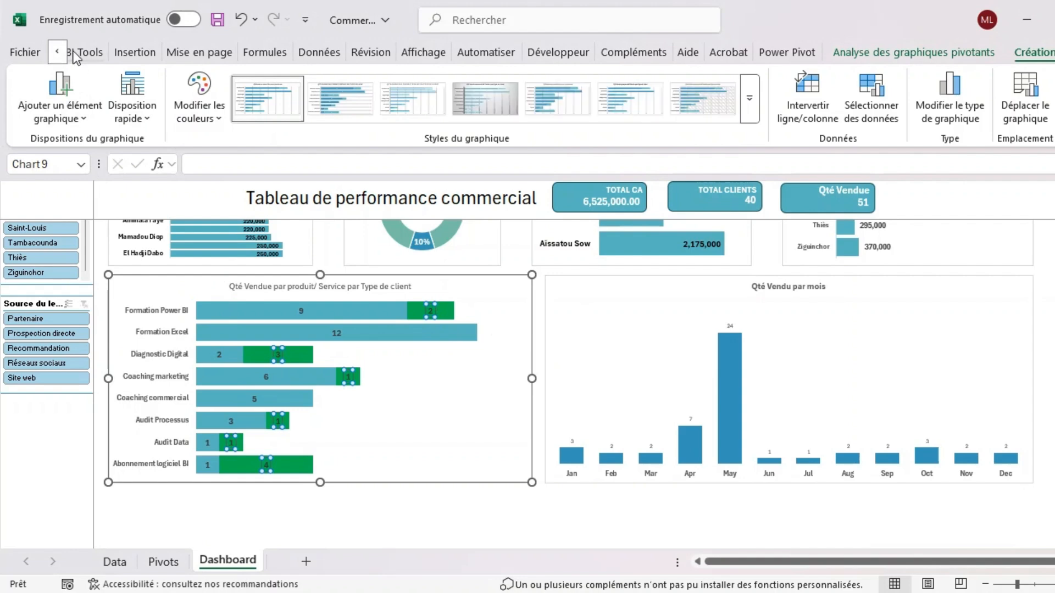
pyautogui.click(56, 51)
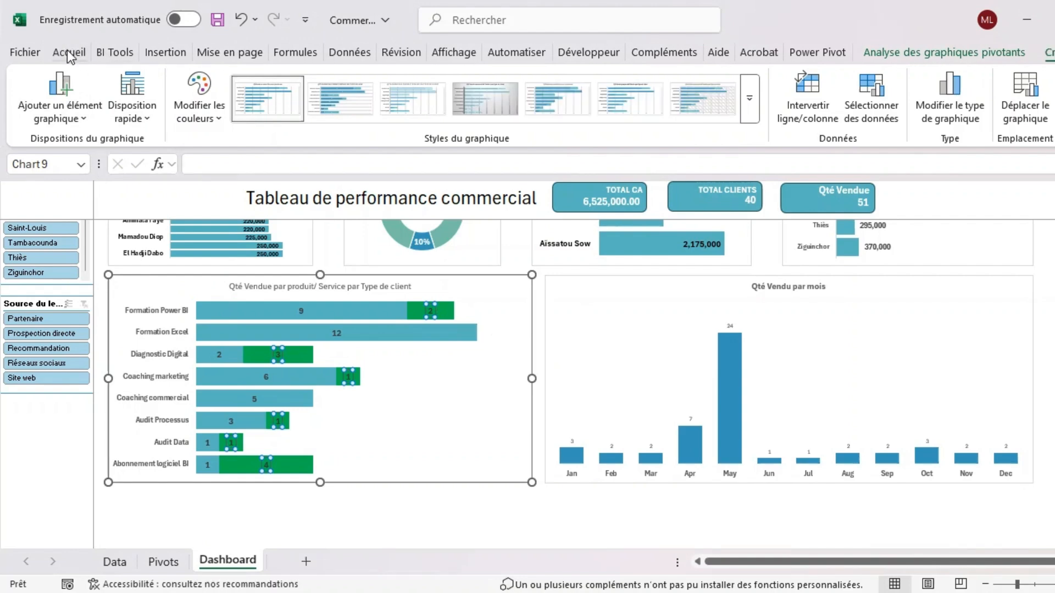
pyautogui.click(69, 53)
pyautogui.click(63, 120)
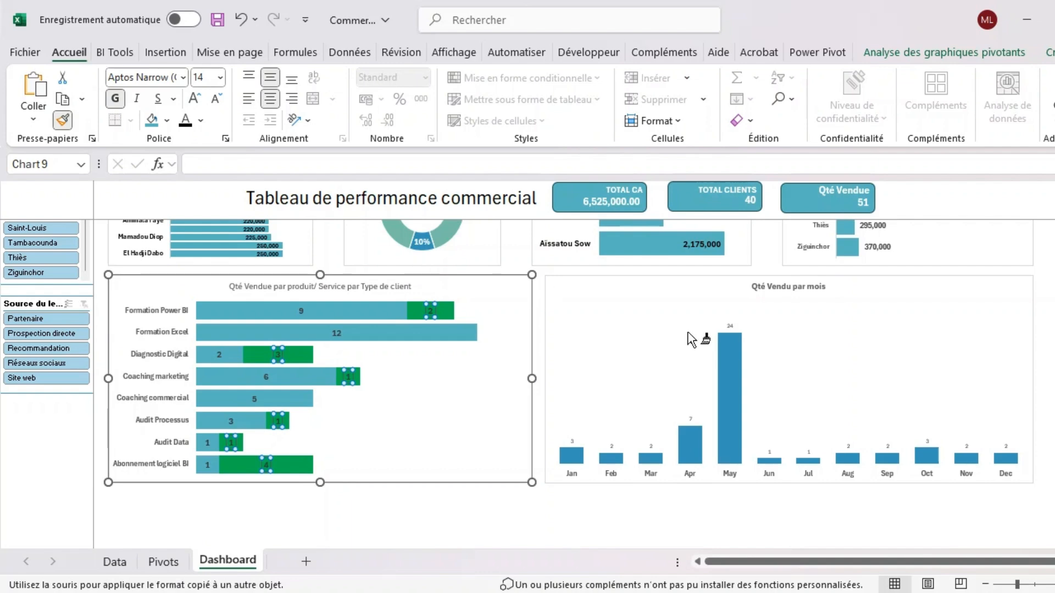
pyautogui.click(729, 326)
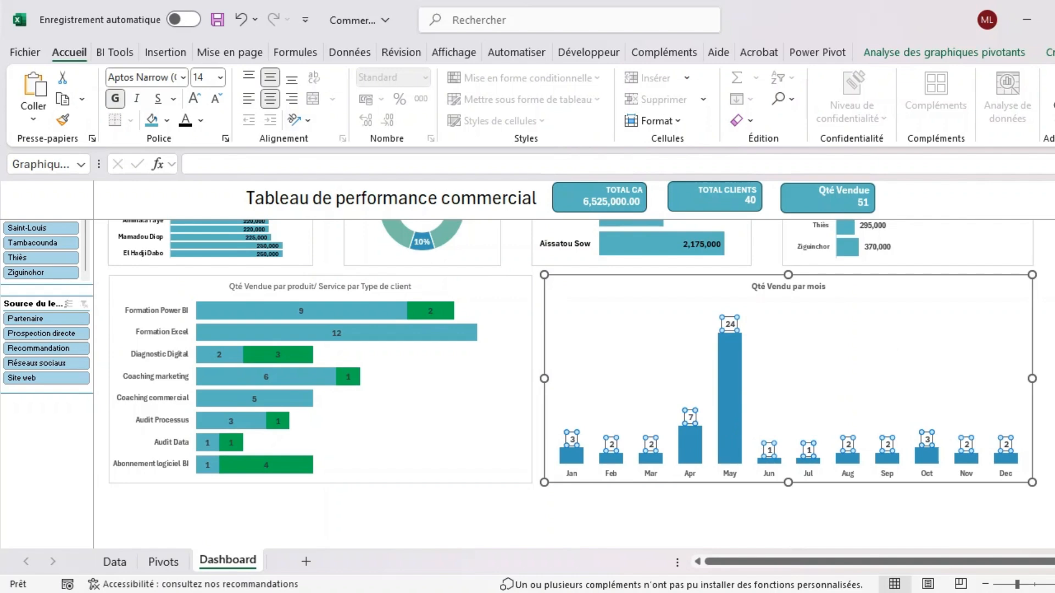
# Move the data labels of the Qté Vendu par mois chart to the inside end of the columns, and deselect the chart
pyautogui.click(1053, 52)
pyautogui.click(1053, 52)
pyautogui.click(1053, 52)
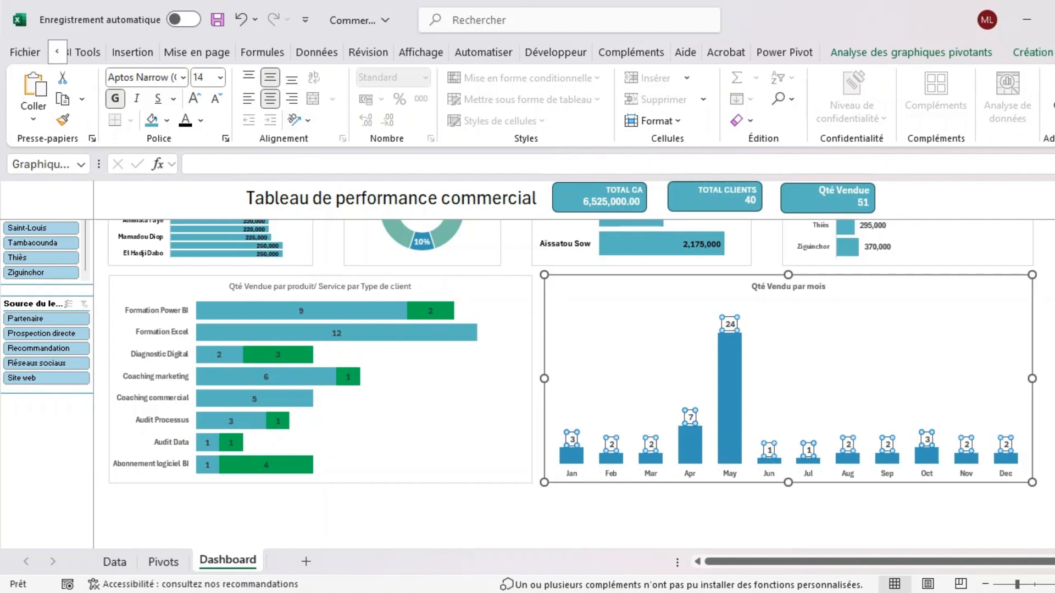
pyautogui.click(1053, 53)
pyautogui.click(1041, 52)
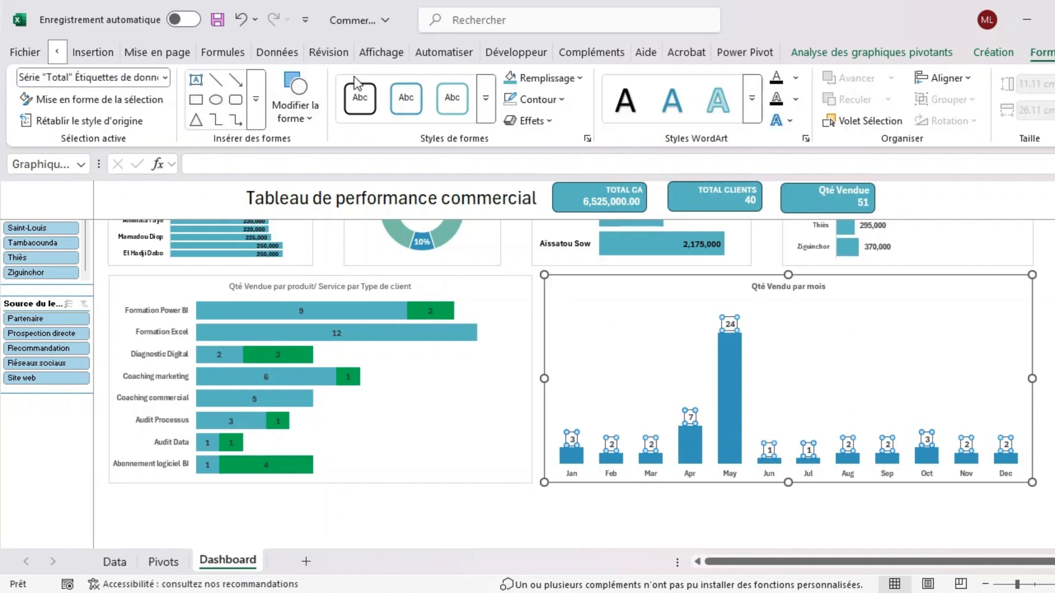
pyautogui.click(993, 52)
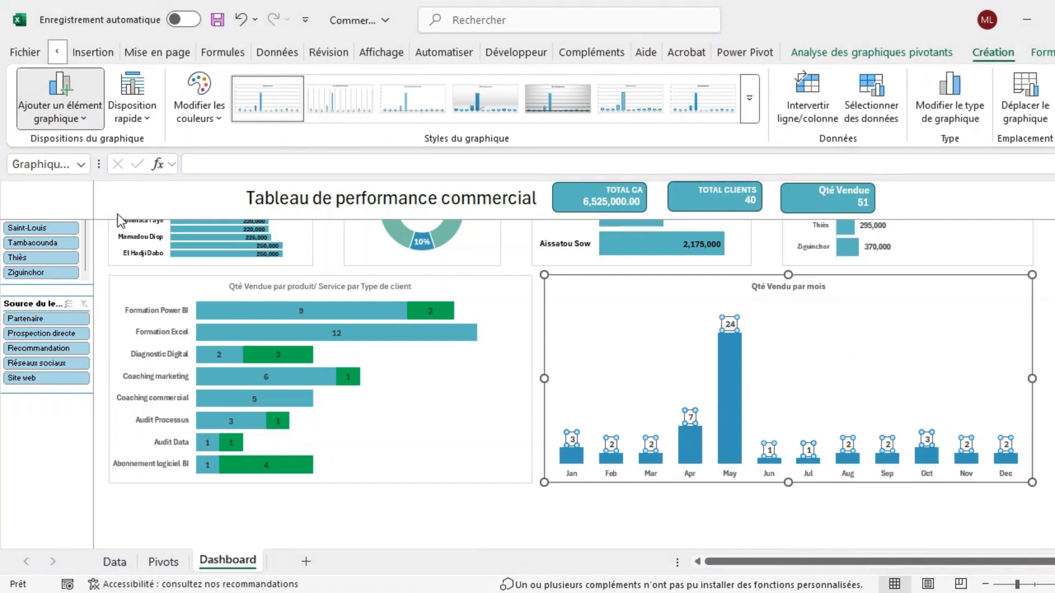
pyautogui.click(255, 298)
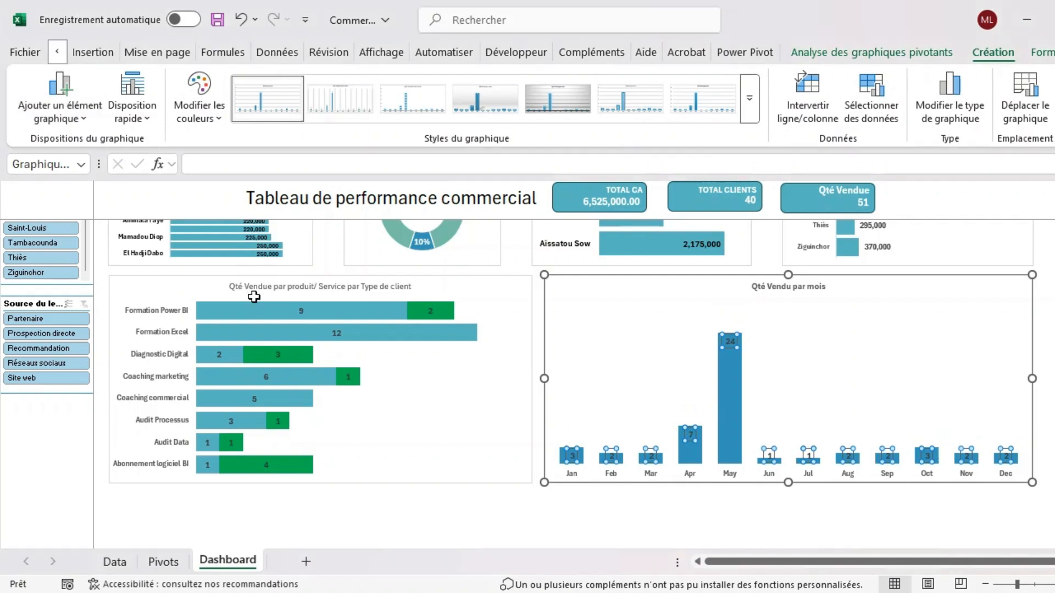
pyautogui.click(1032, 371)
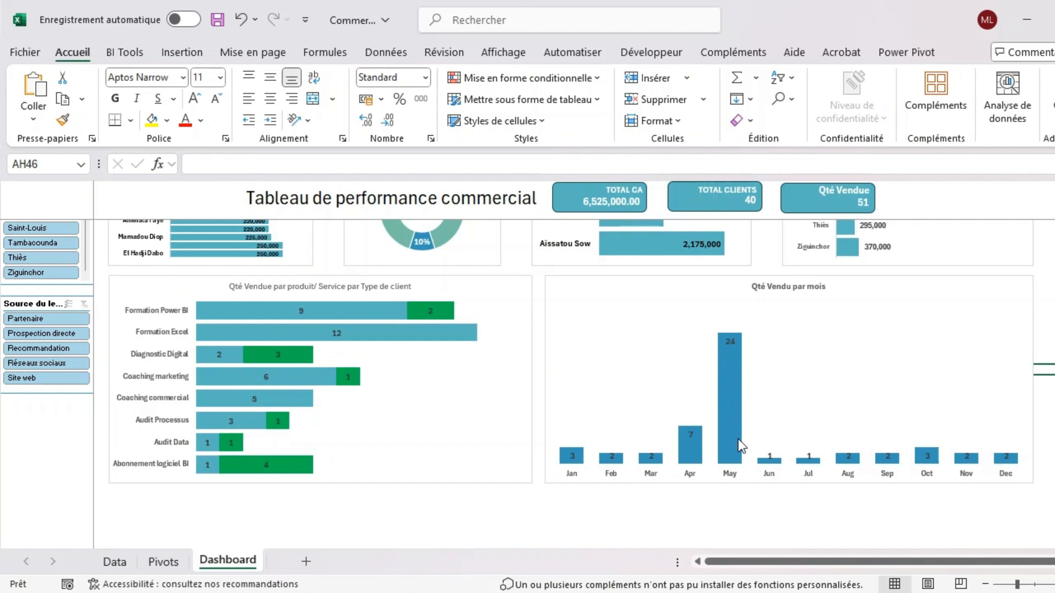
pyautogui.scroll(8, 760, 450)
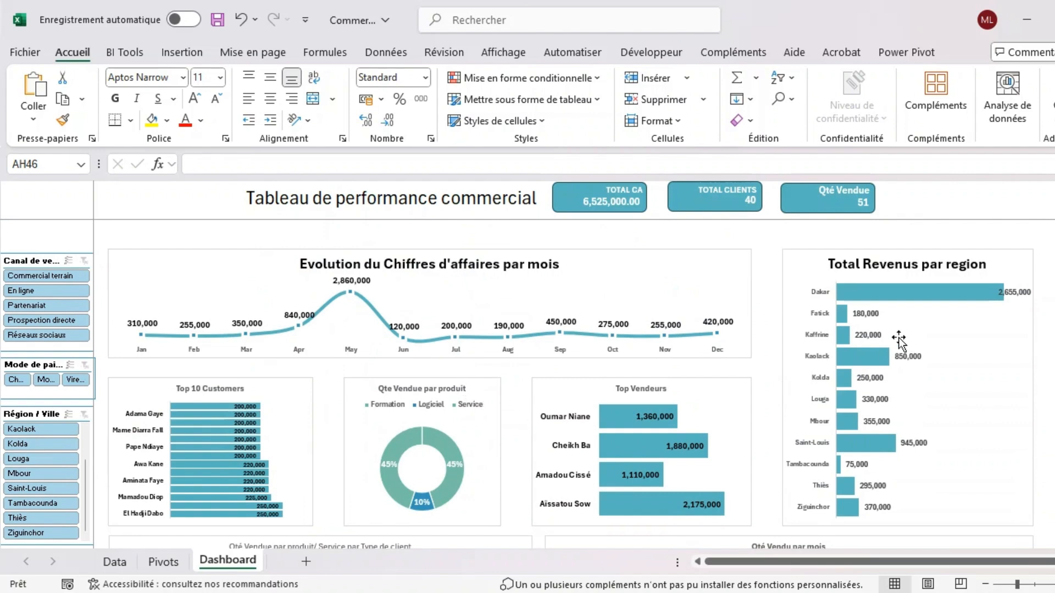
pyautogui.scroll(-8, 900, 345)
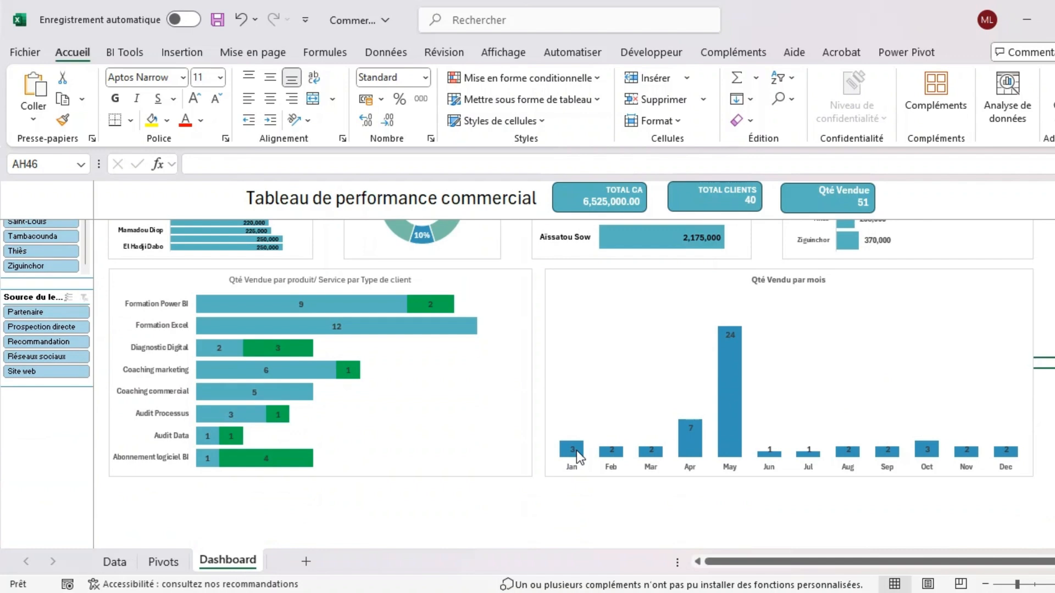
pyautogui.scroll(5, 749, 389)
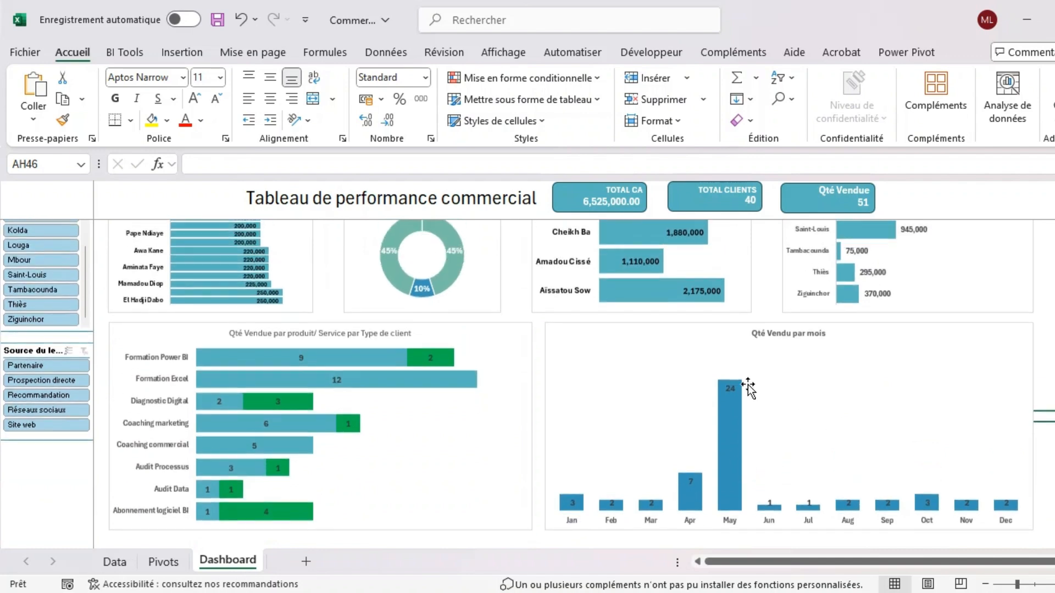
pyautogui.scroll(2, 748, 387)
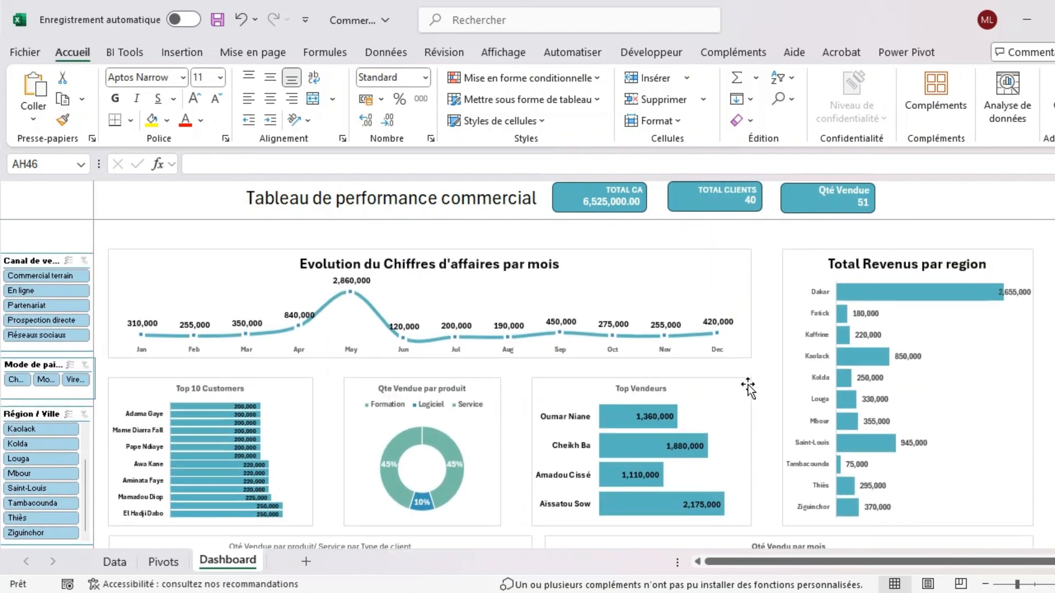